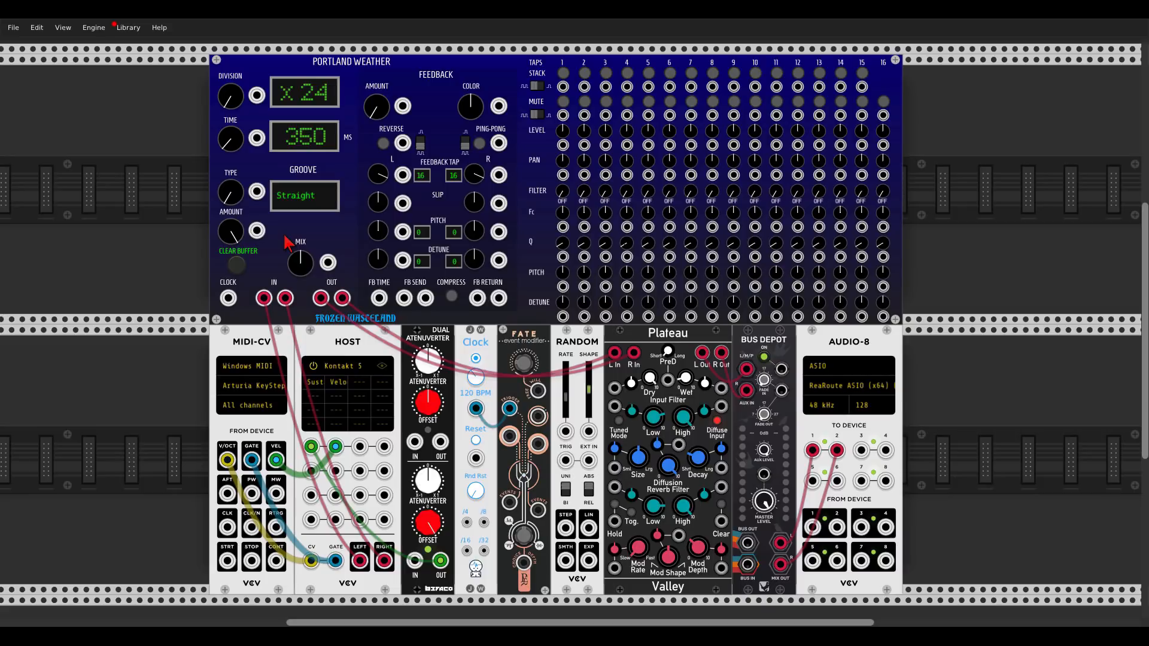
- Set Portland Weather's delay time to 5195 ms
mouse_move(230, 140)
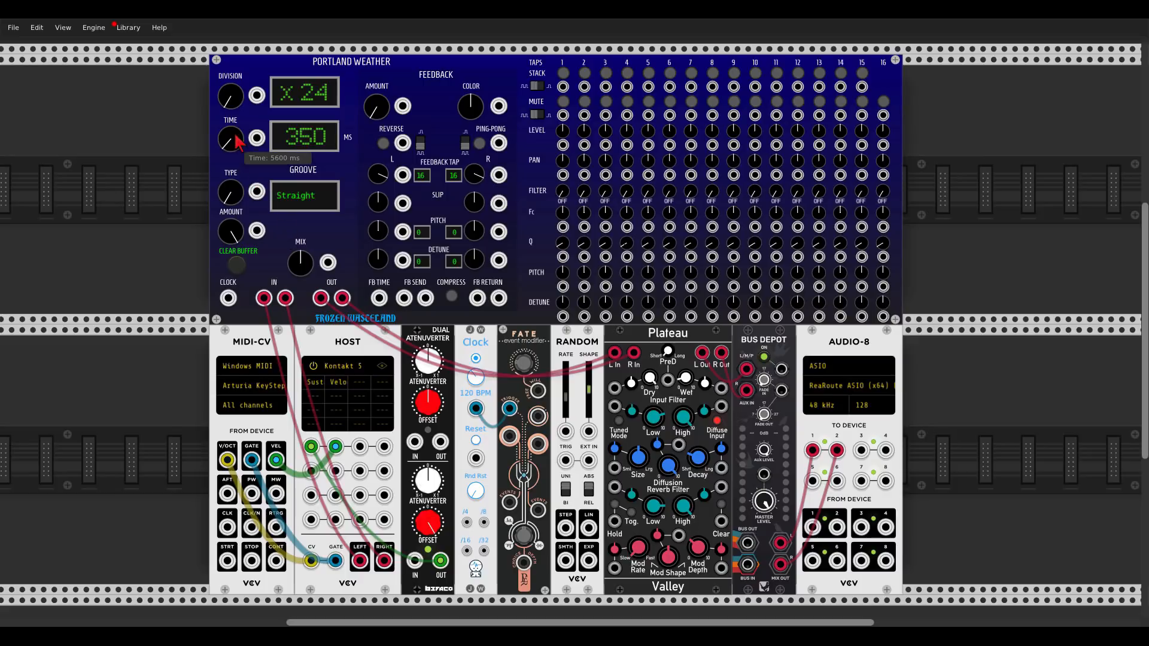
mouse_move(230, 139)
mouse_down()
mouse_move(230, 80)
mouse_move(233, 136)
mouse_up()
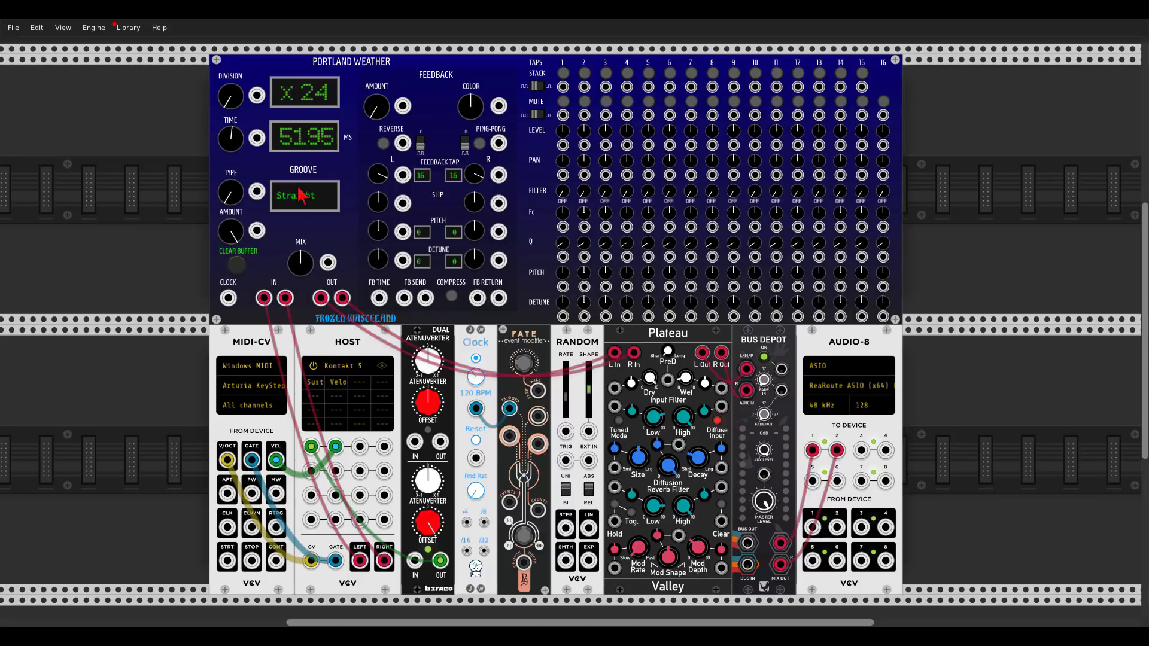
- Audition several groove types, including Hard Swing, Ritardando, Random 1 and Random 2, and return the groove to Straight
drag(233, 193, 232, 179)
drag(218, 198, 218, 191)
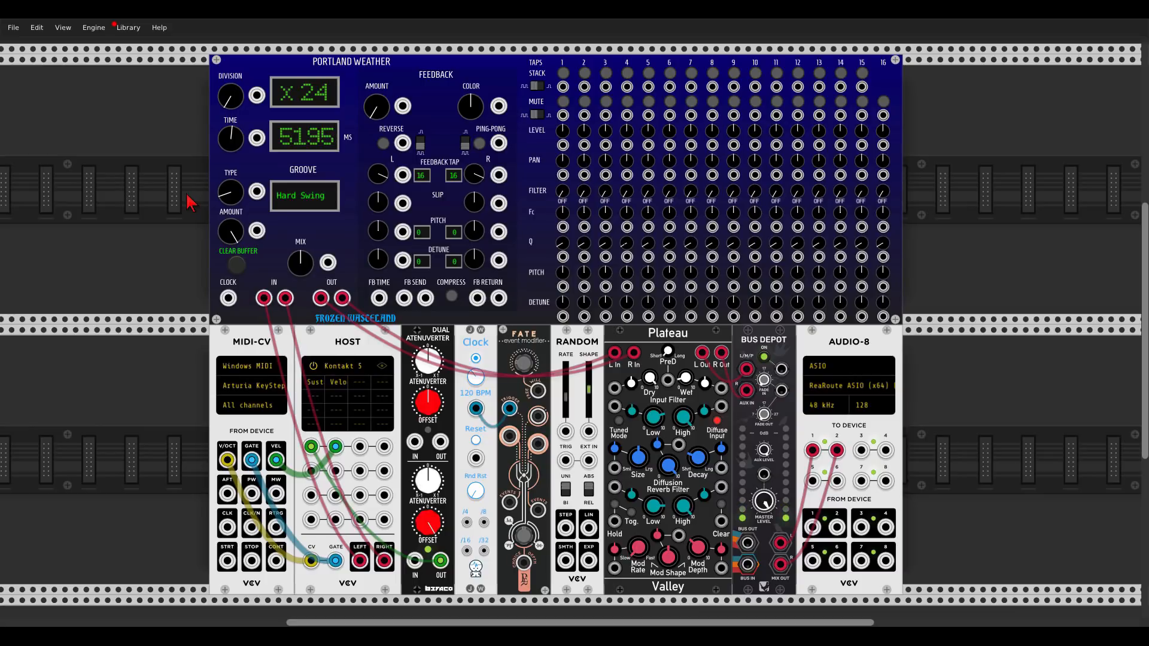
drag(231, 192, 231, 174)
drag(229, 199, 230, 202)
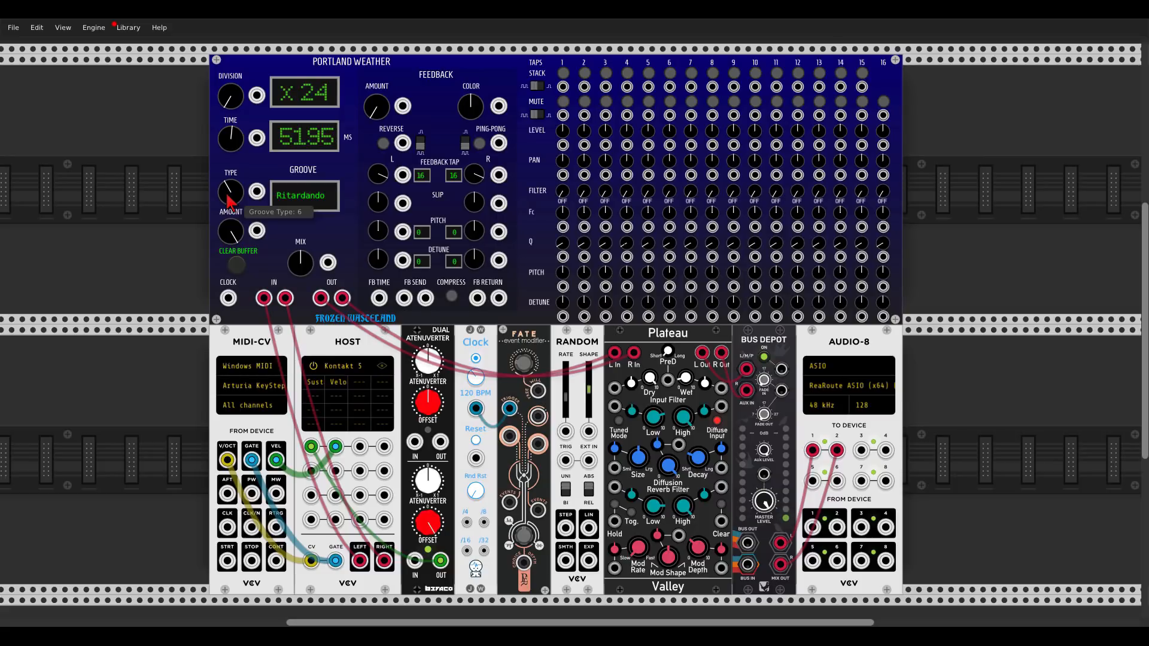
drag(229, 200, 229, 176)
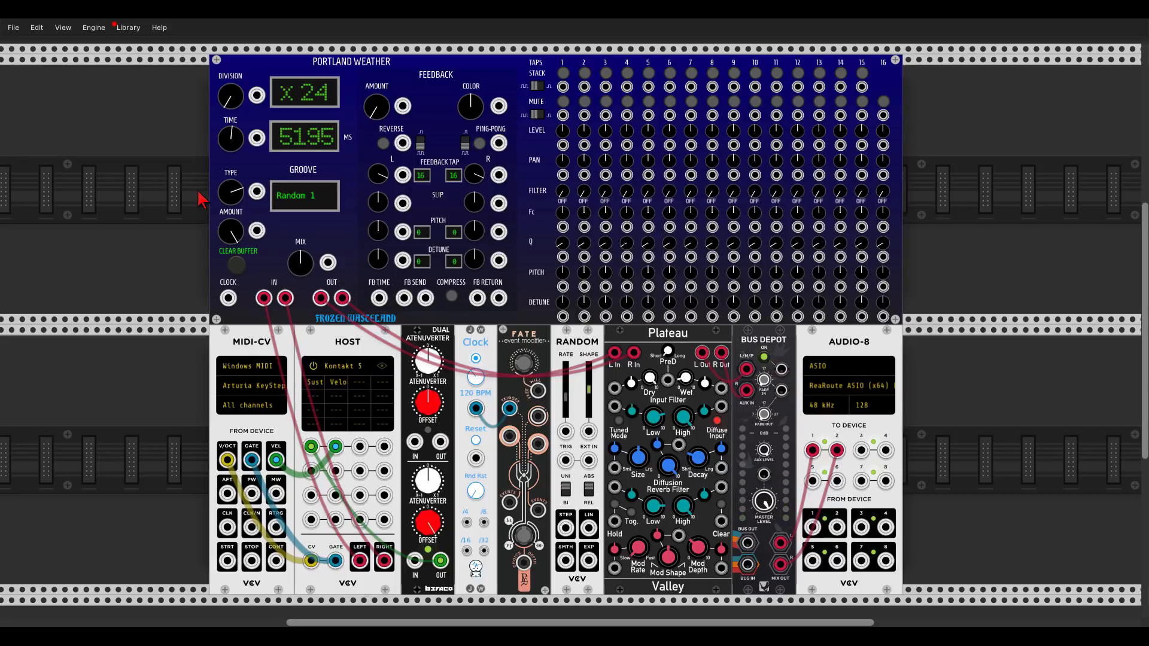
drag(223, 192, 199, 210)
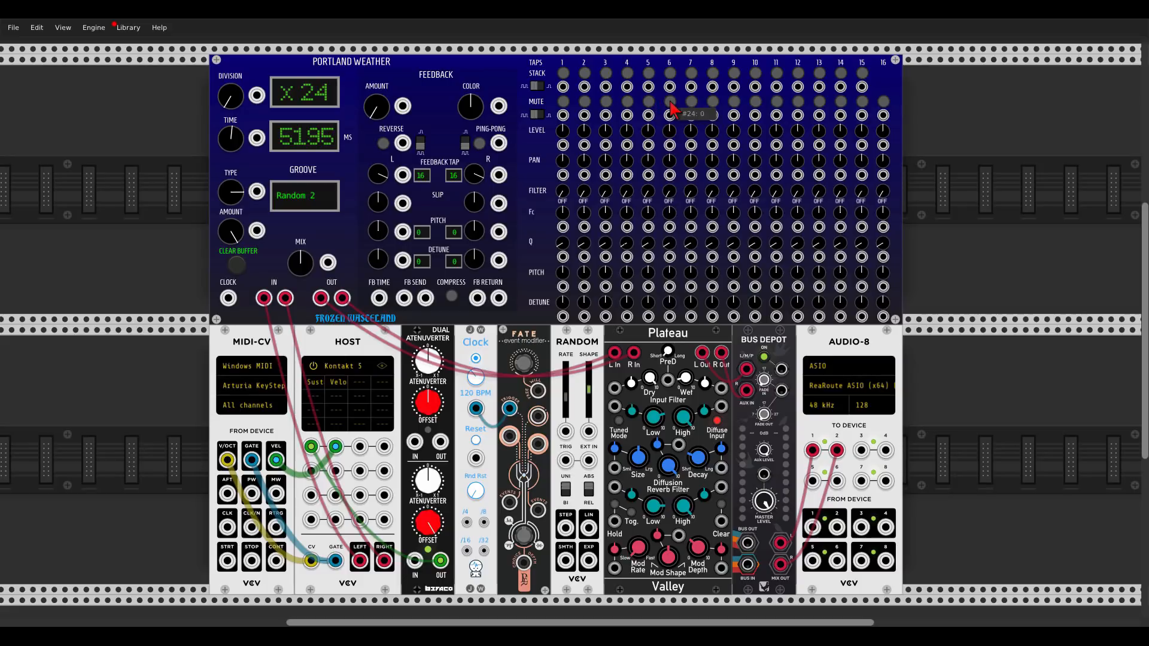
drag(231, 192, 231, 218)
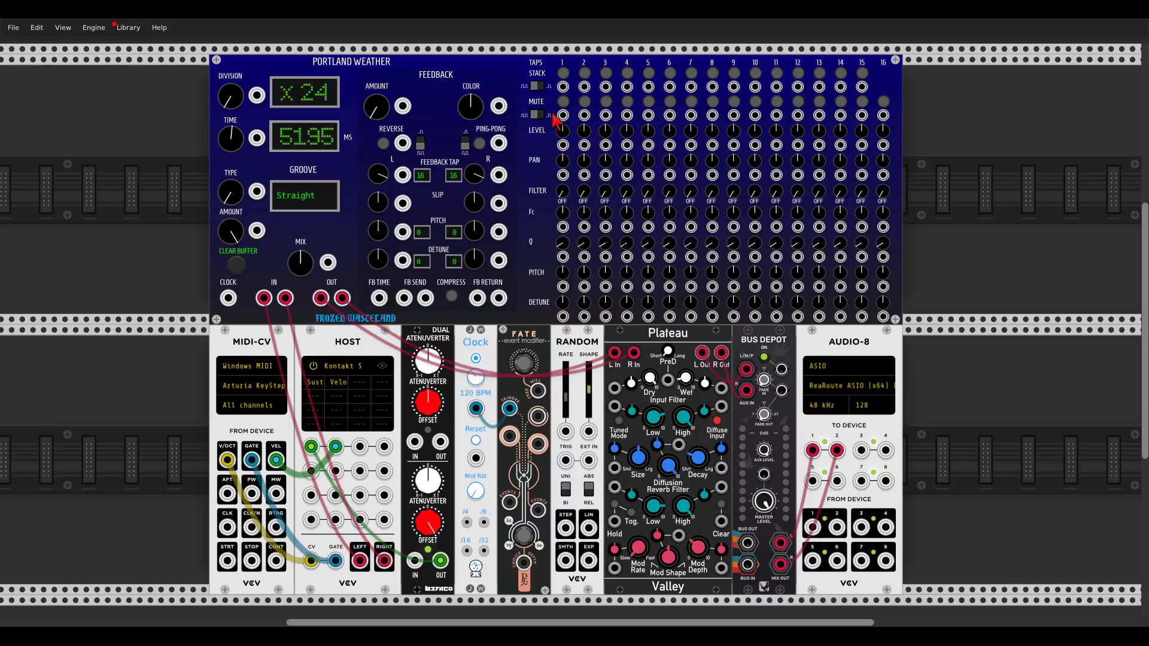
- Mute delay taps 2, 3, 4, 7, 8, 10, 12, 13 and 15 to form a rhythmic pattern
click(585, 101)
click(606, 101)
click(627, 101)
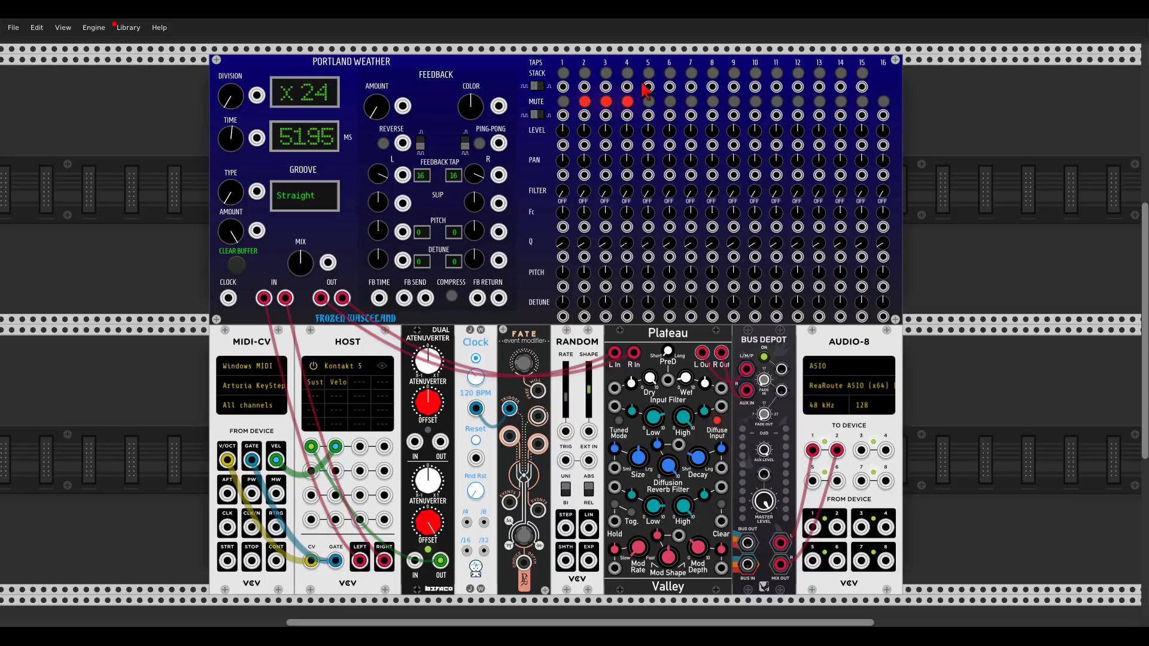
click(691, 101)
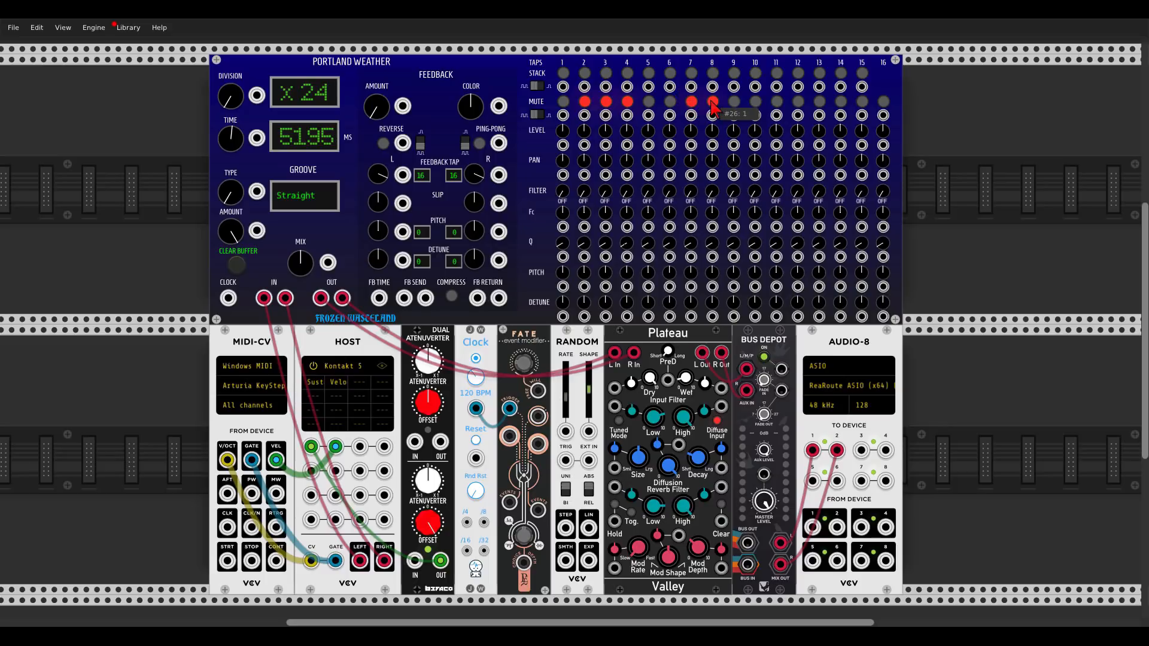
click(713, 102)
click(756, 101)
click(798, 101)
click(819, 101)
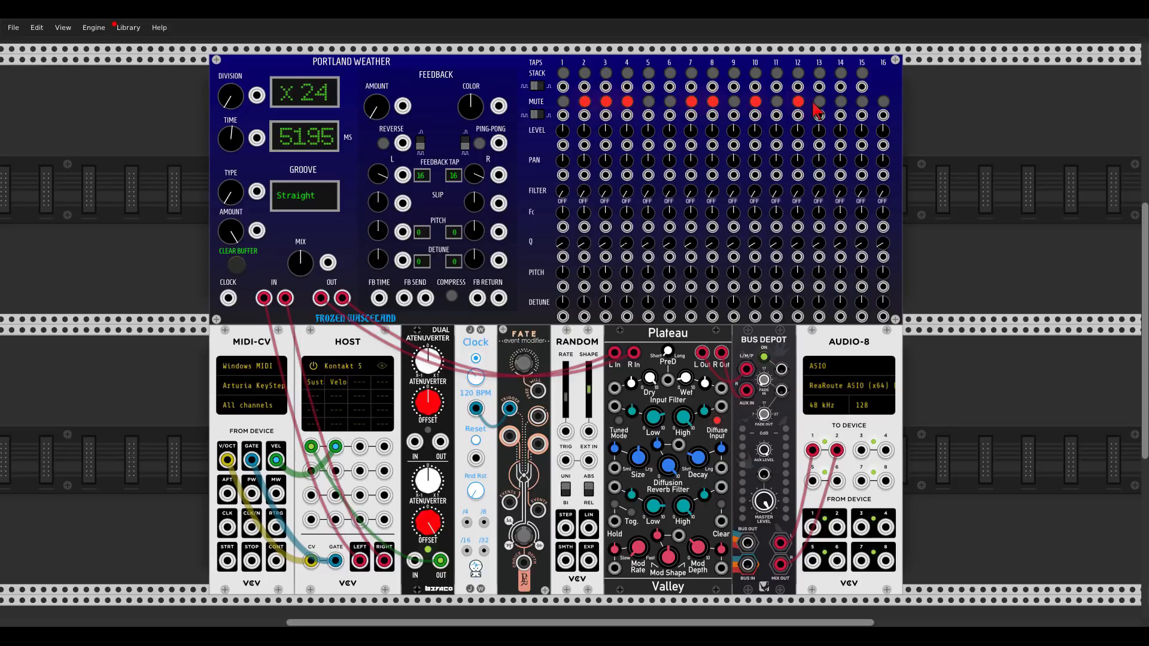
click(862, 102)
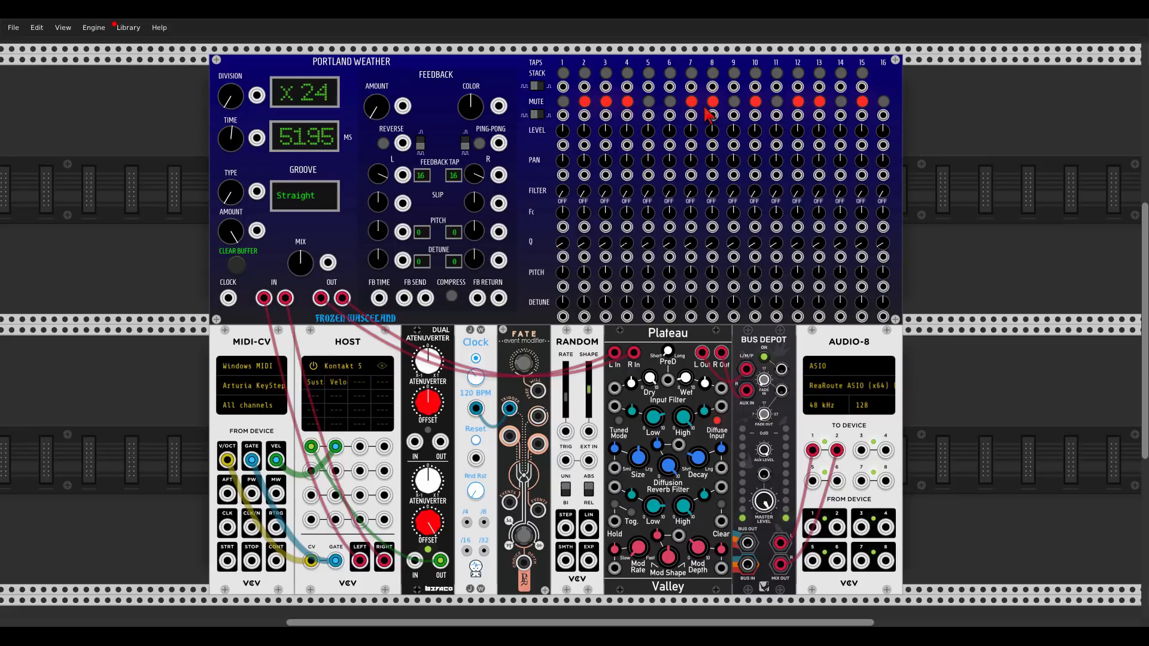
- Set the groove type to Random 1 and unmute all the muted delay taps
drag(235, 183, 234, 150)
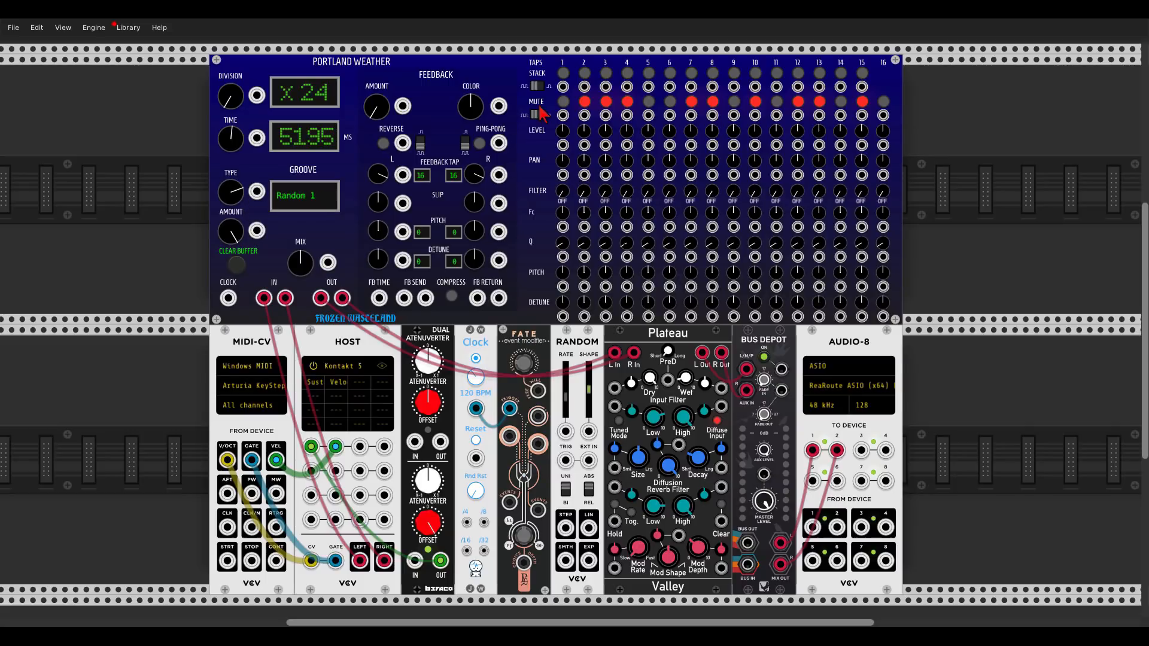
click(585, 102)
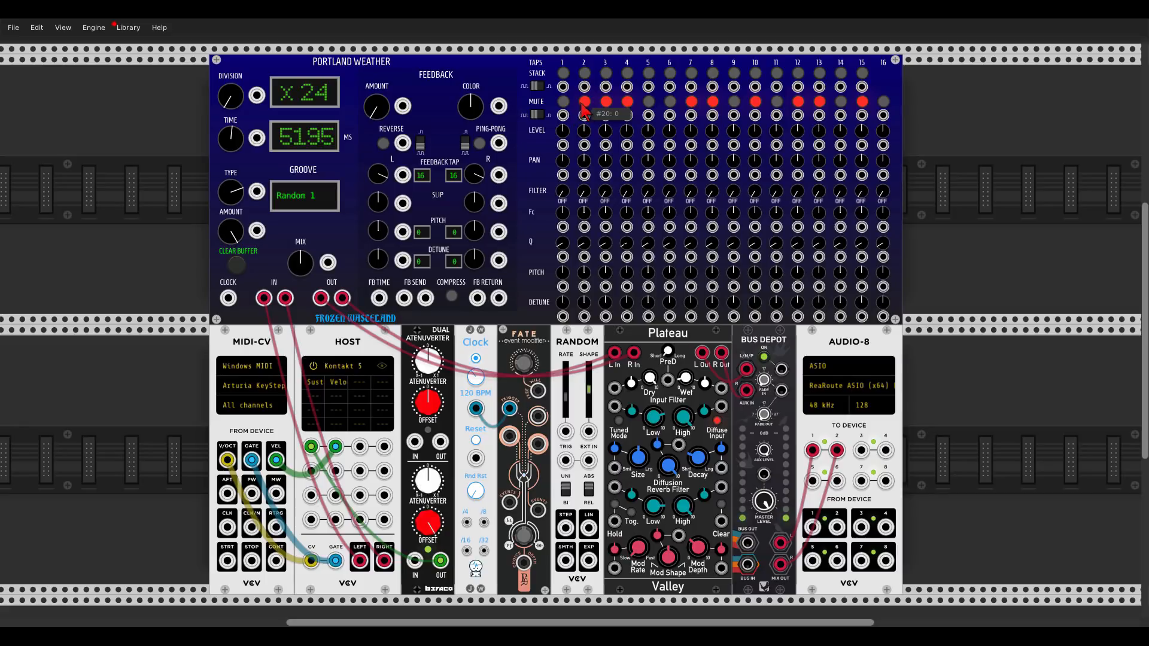
click(627, 102)
click(691, 102)
click(712, 102)
click(755, 101)
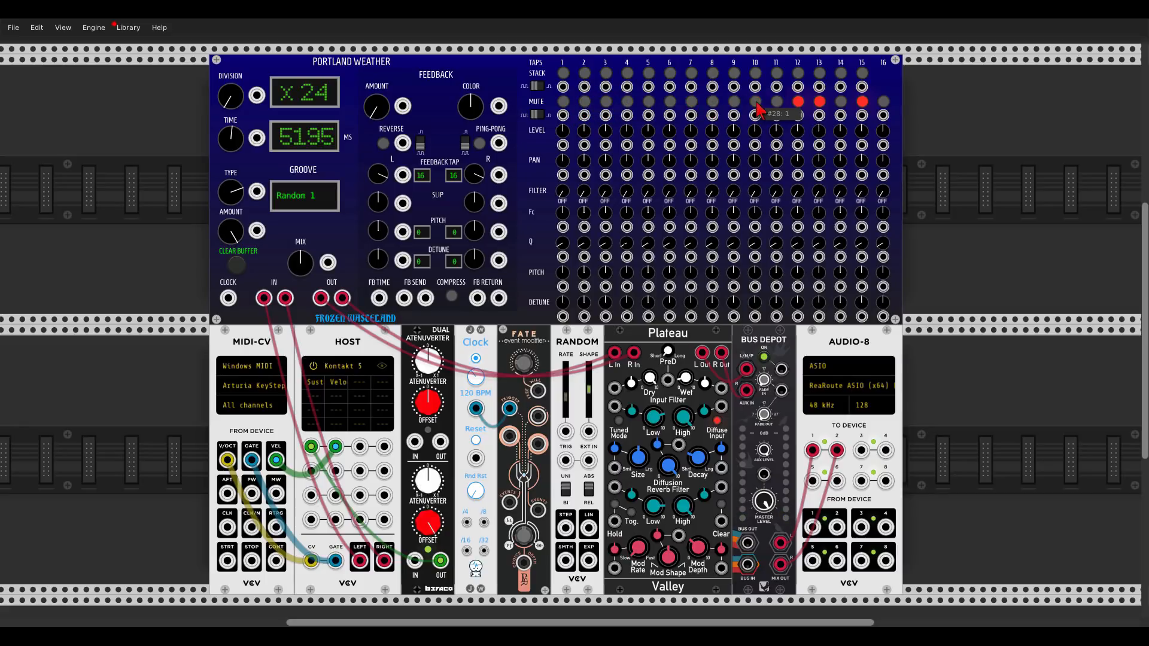
click(798, 102)
click(819, 101)
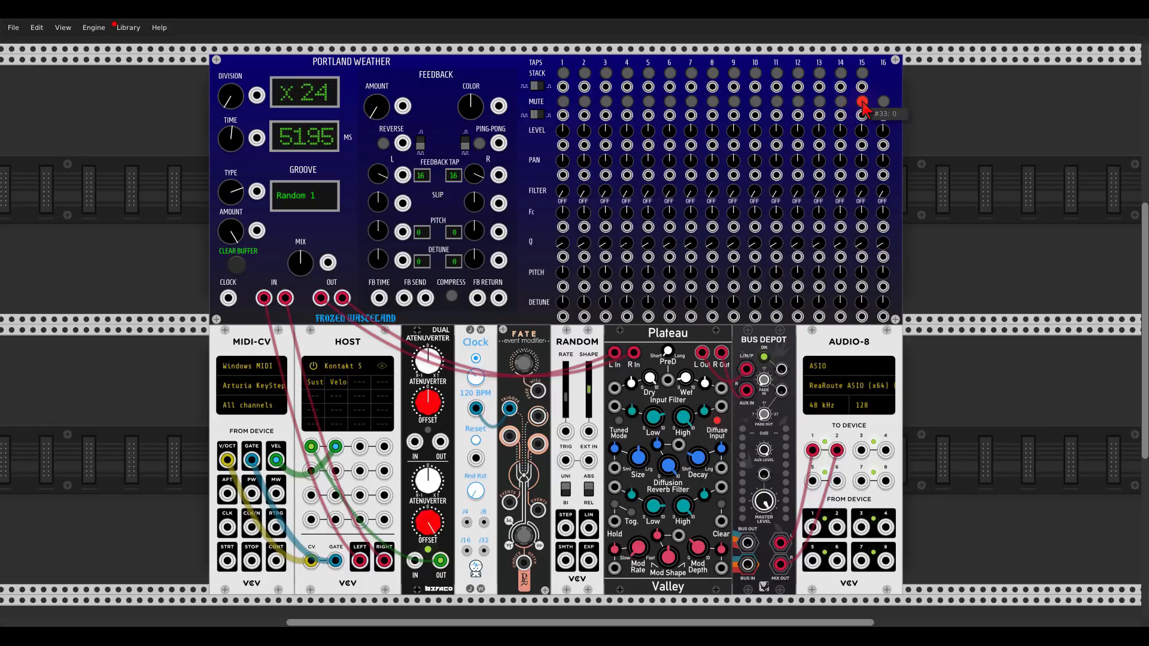
click(862, 103)
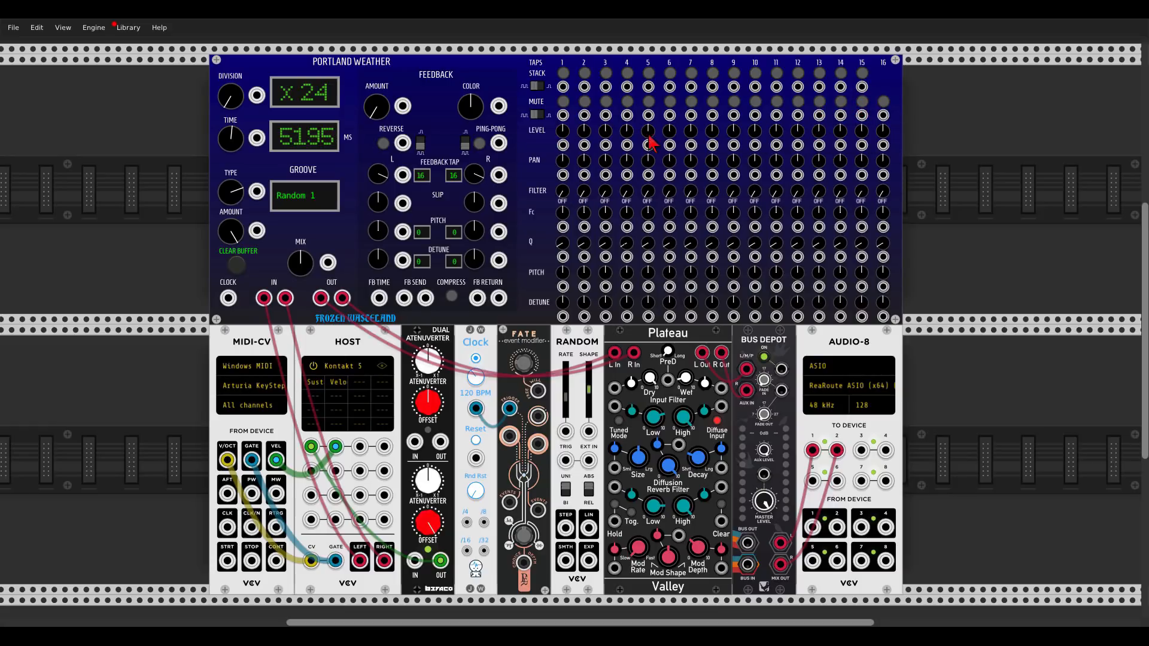
- Vary the level of the individual delay taps from tap 2 through tap 15
drag(584, 133, 605, 183)
drag(627, 130, 649, 167)
drag(669, 130, 798, 152)
drag(820, 130, 862, 123)
- Spread the delay taps across the stereo field by varying the pan of taps 2 through 16
drag(584, 161, 690, 182)
drag(711, 161, 776, 153)
drag(797, 161, 798, 167)
drag(818, 160, 884, 143)
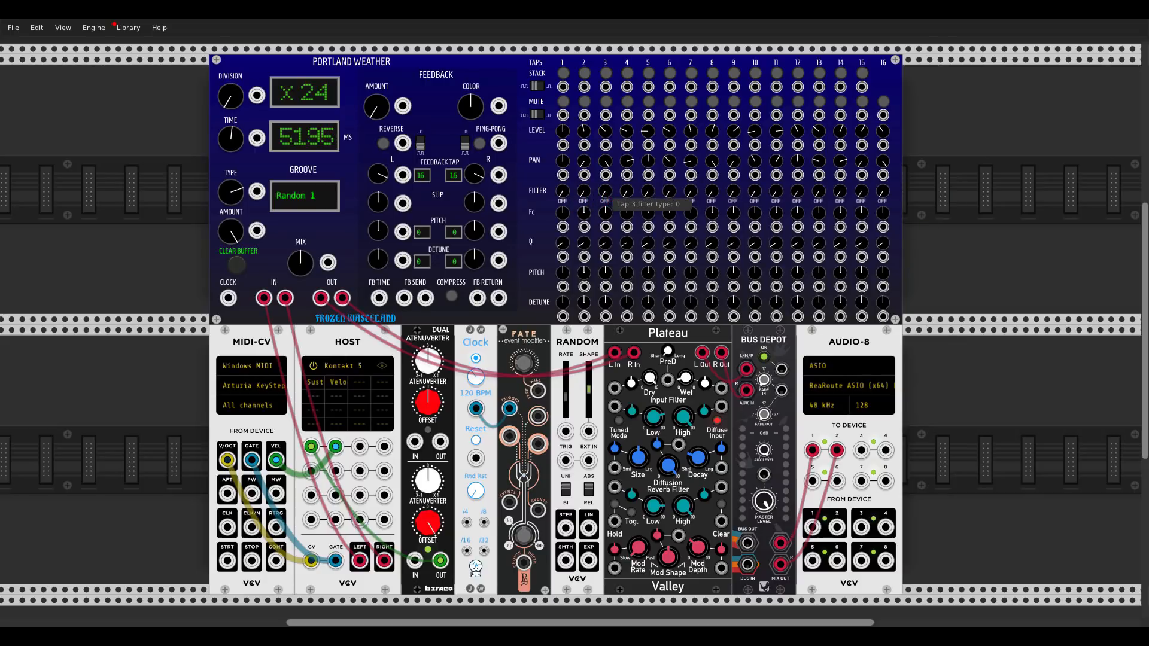
- Set the tap filters to LP on taps 3 and 6, HP on tap 7, BP on tap 11 and NOTCH on tap 14
drag(605, 192, 609, 192)
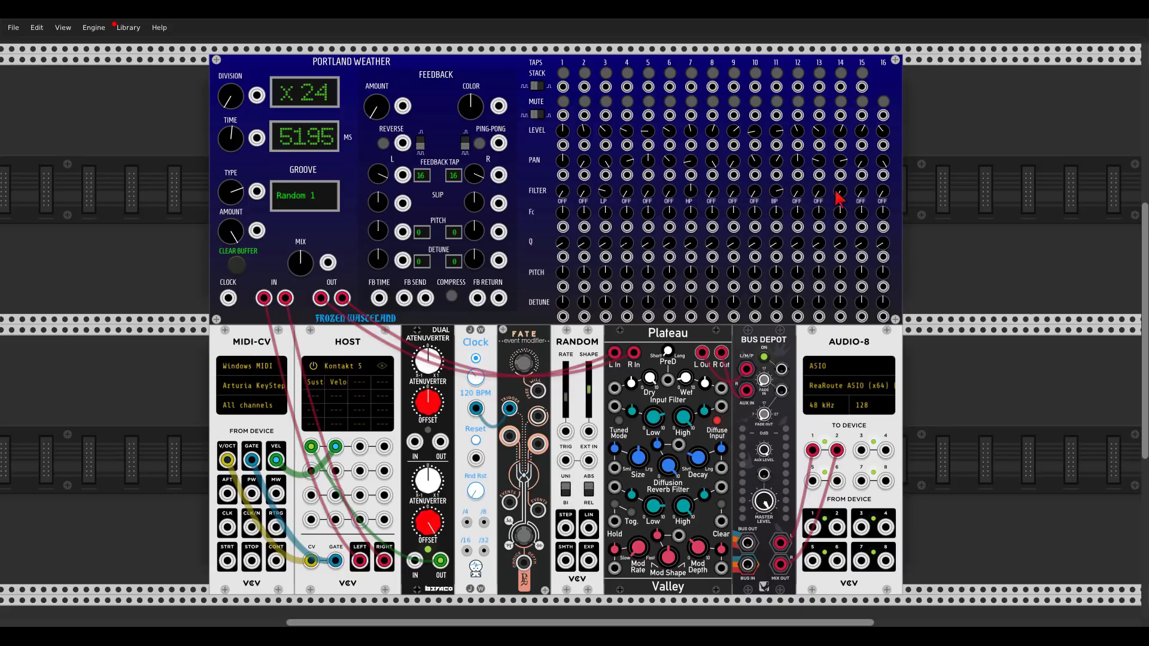
drag(838, 193, 838, 143)
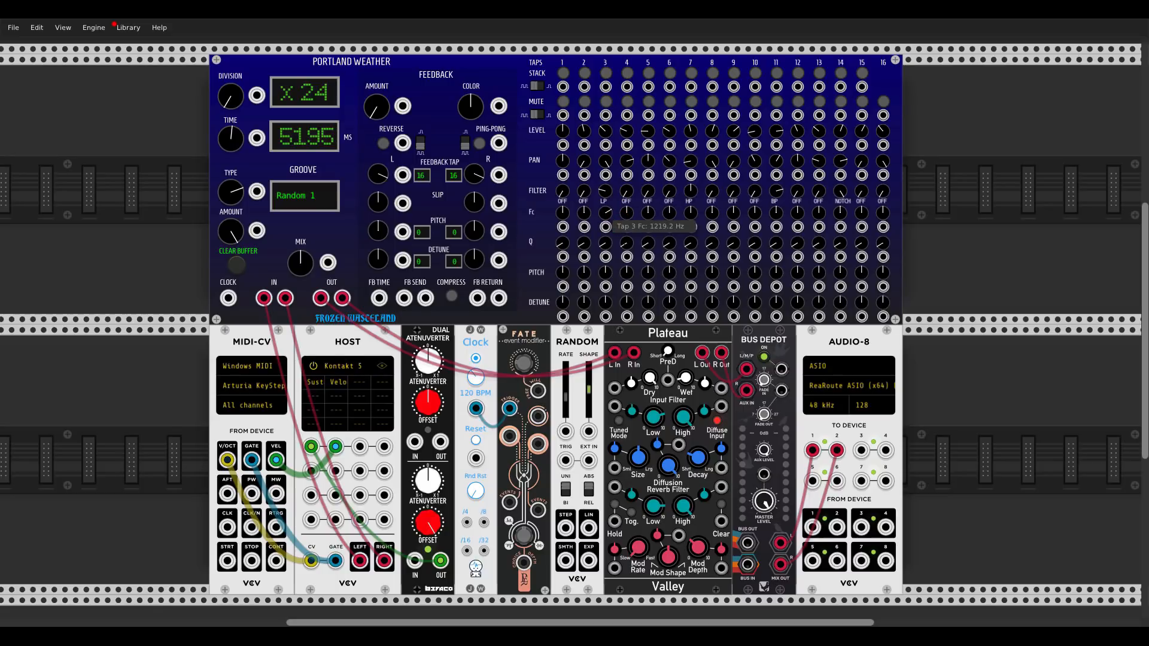
drag(670, 191, 669, 170)
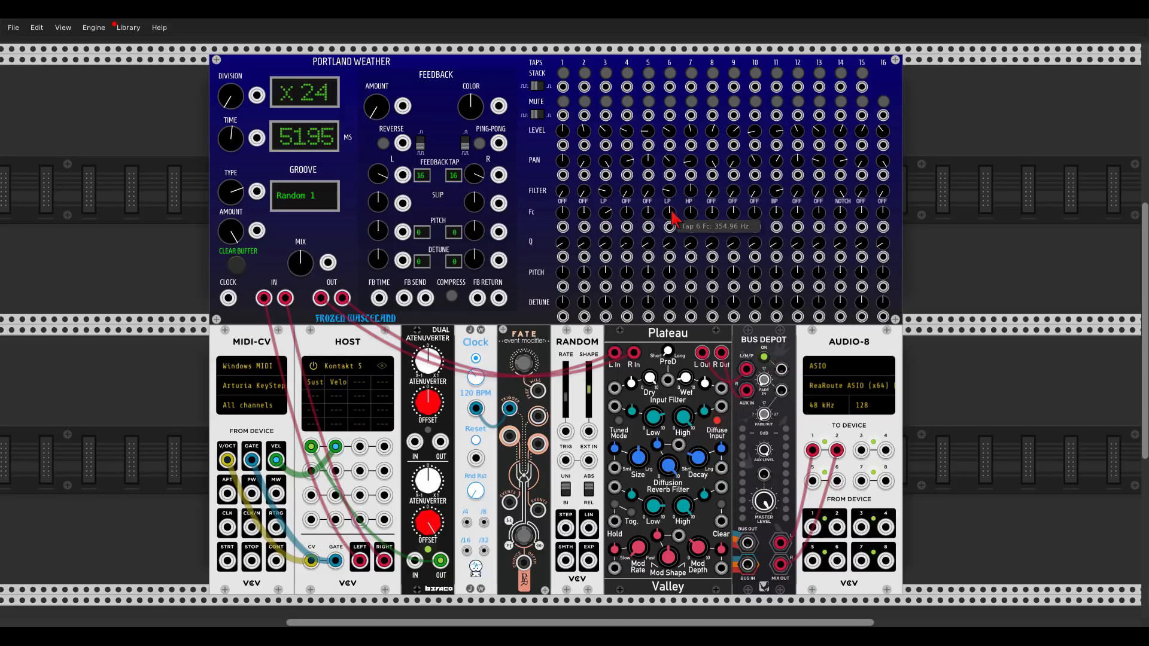
- Adjust the filter cutoff of tap 7 and raise the filter Q on taps 3, 6, 11 and 14
drag(691, 212, 691, 225)
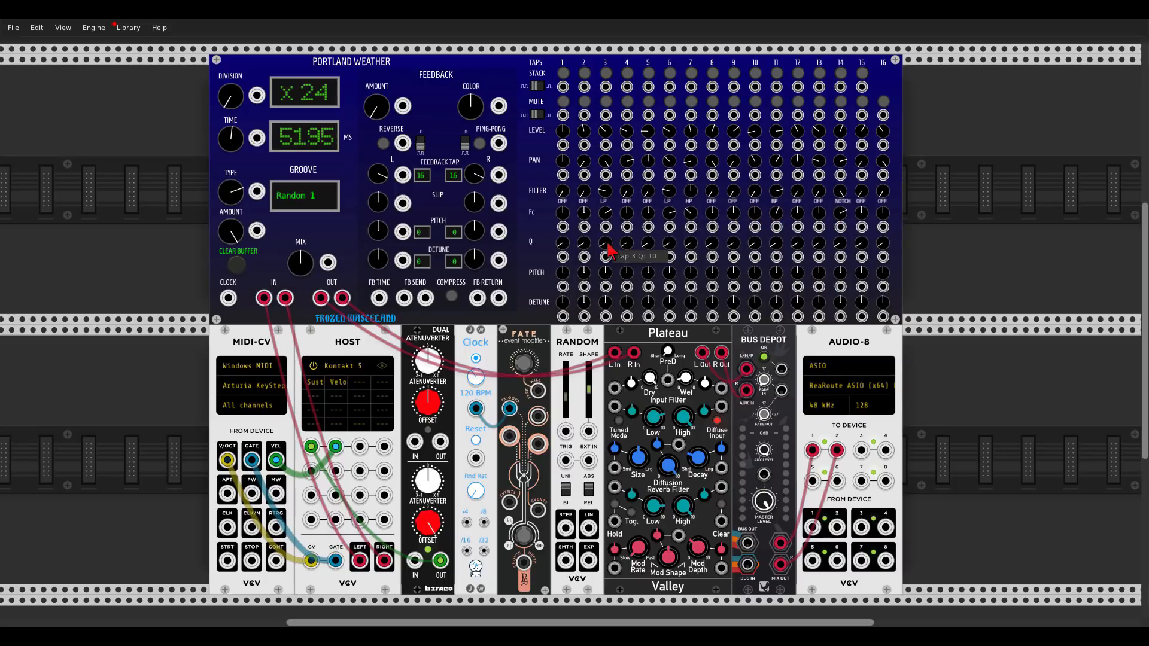
drag(607, 243, 607, 192)
drag(664, 244, 664, 218)
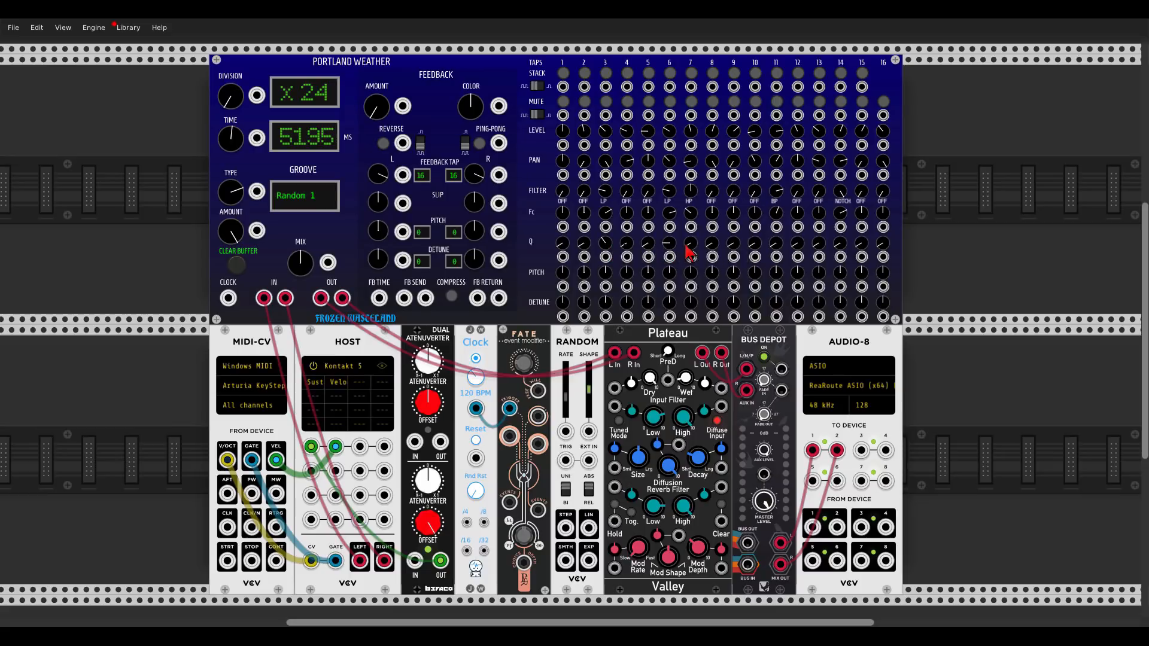
drag(777, 243, 776, 203)
drag(841, 245, 841, 219)
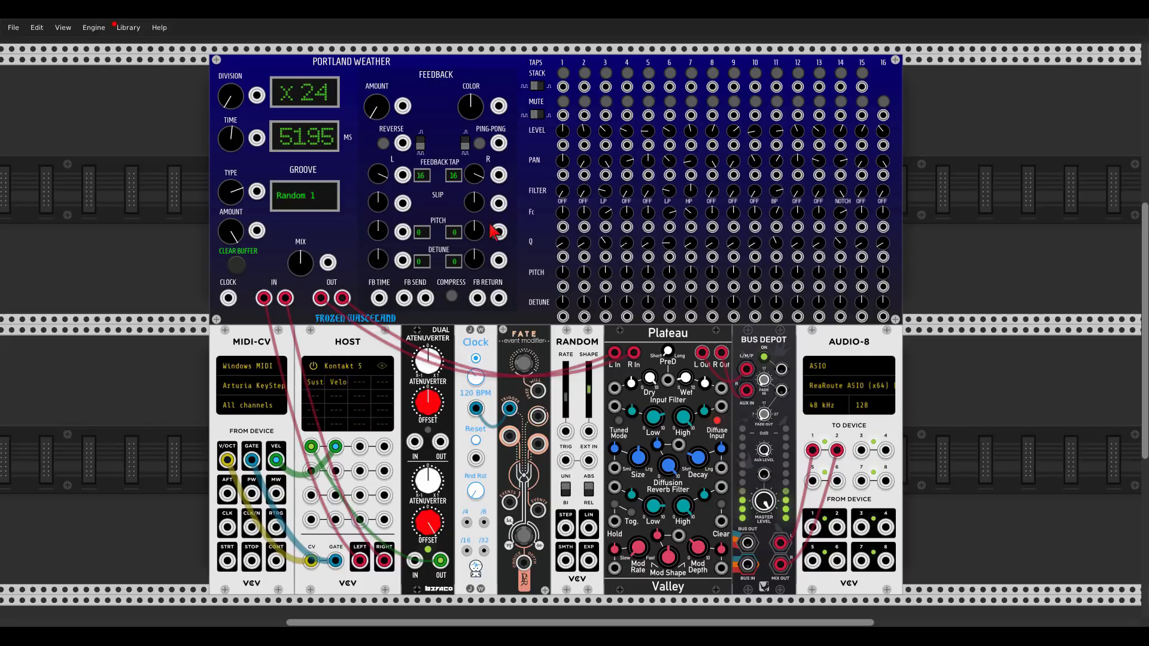
- Lower the delay mix slightly and raise the pitch shift of taps 4, 9 and 14, with tap 9 at 12 semitones
drag(301, 261, 301, 267)
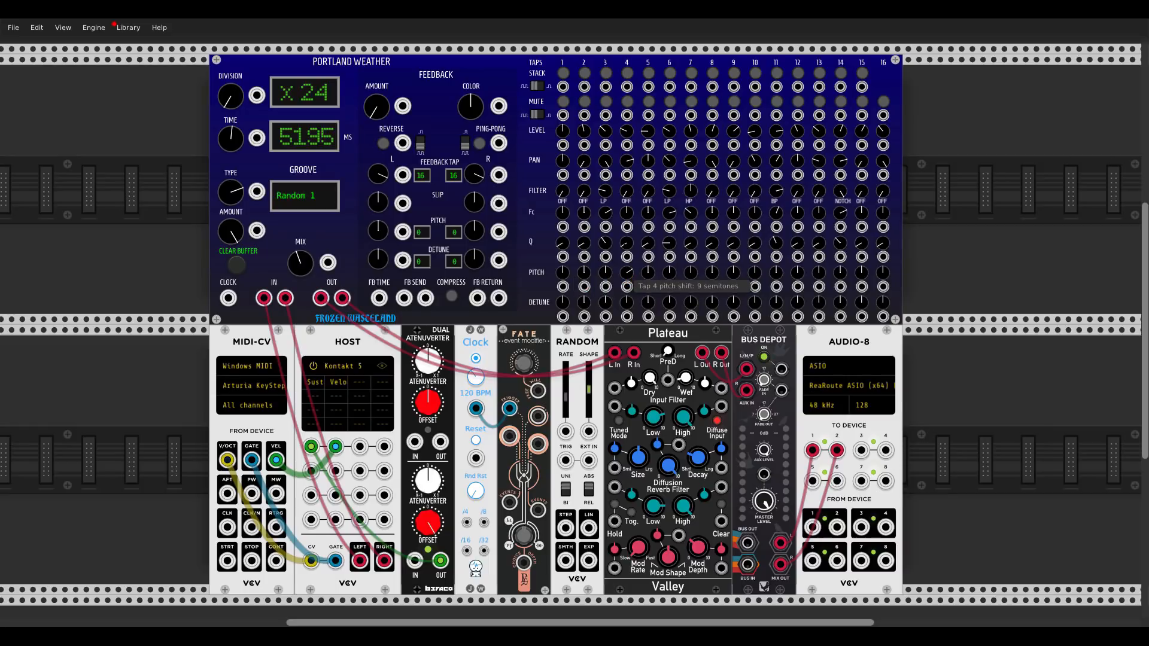
drag(627, 272, 626, 262)
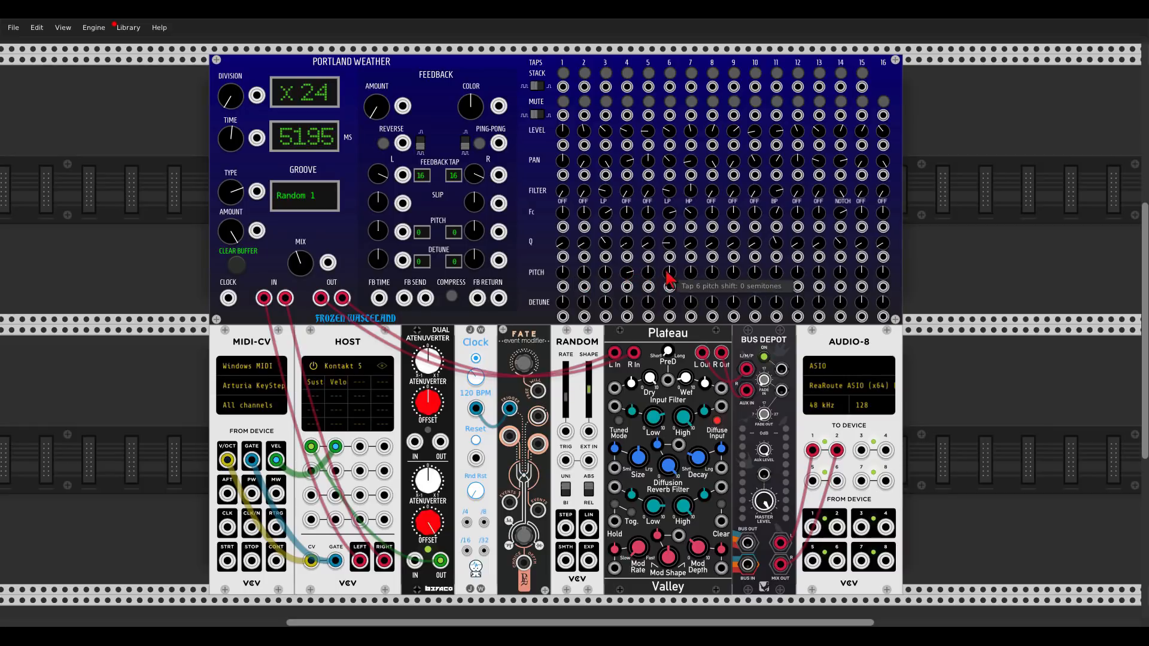
drag(733, 272, 733, 254)
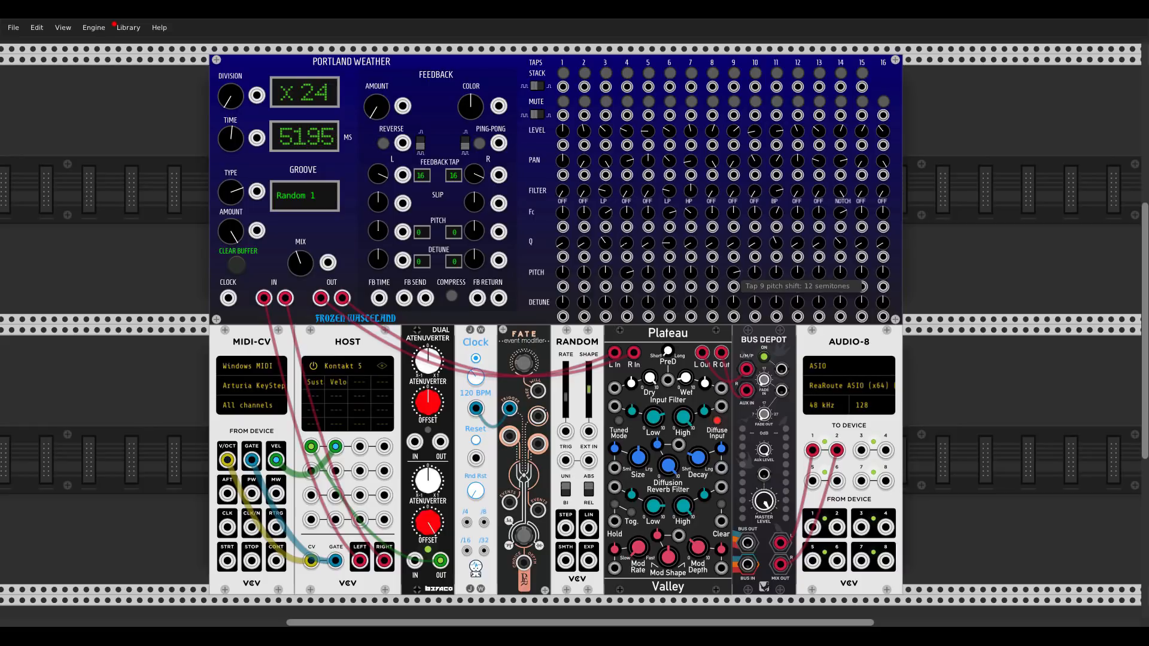
drag(840, 272, 841, 265)
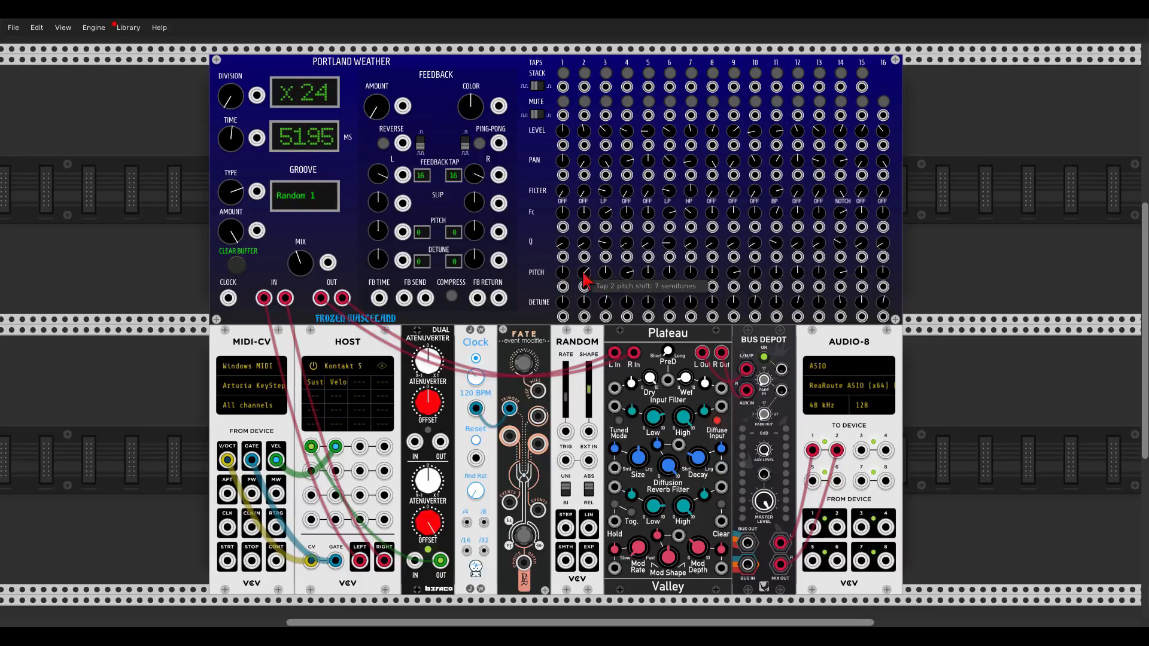
- Set tap 3's pitch shift to 12 semitones and enable stacking on taps 1, 2 and 3
drag(606, 272, 606, 261)
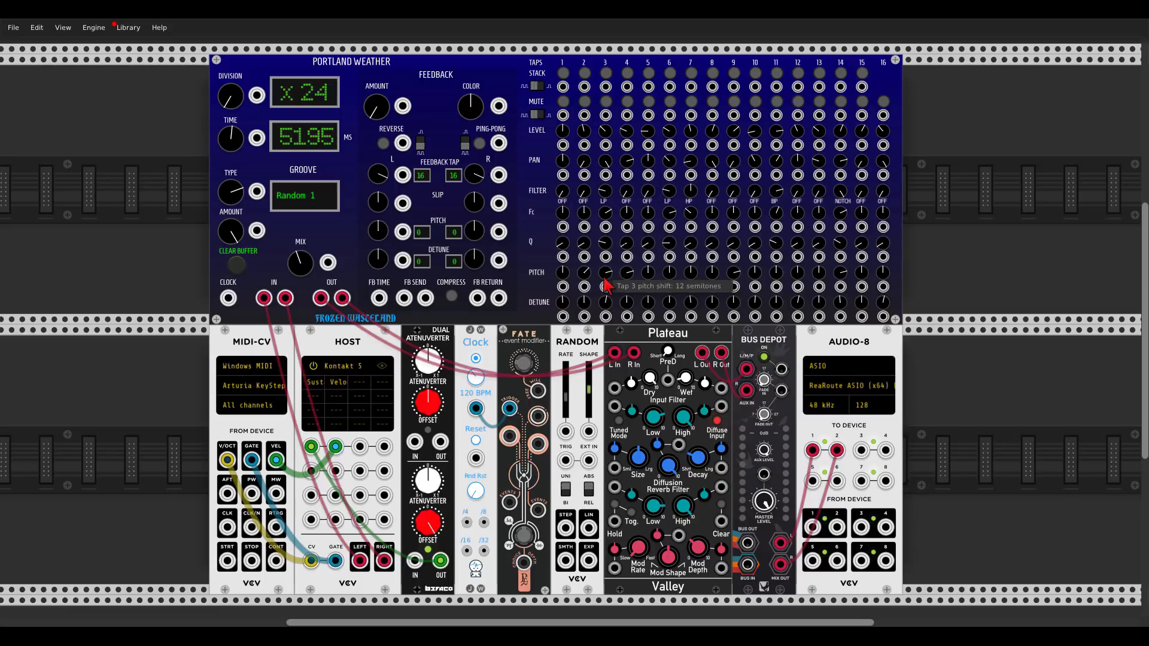
click(564, 73)
click(585, 73)
click(605, 73)
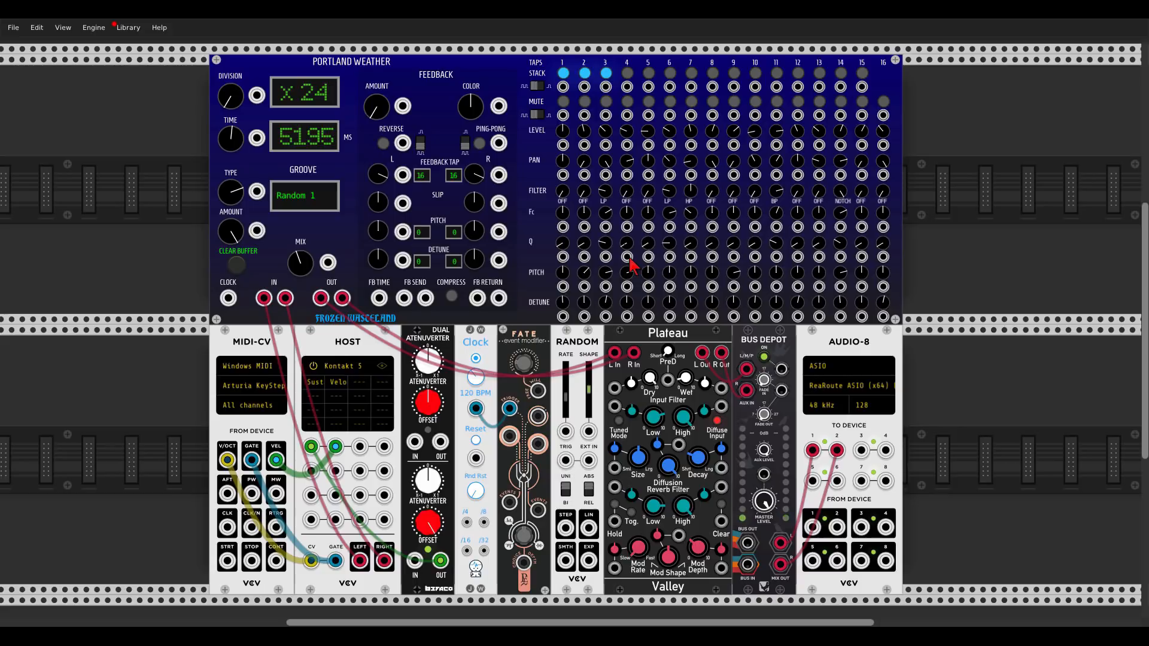
- Mute delay taps 5 through 16, leaving only the first four taps audible
click(648, 102)
click(669, 103)
click(693, 103)
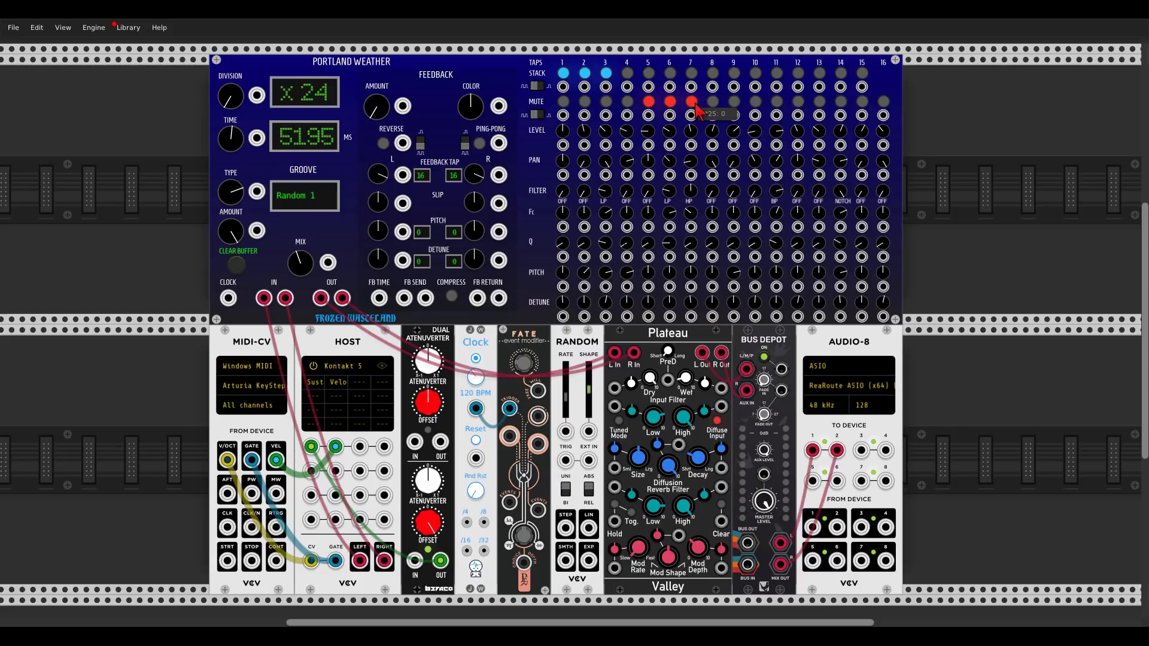
click(715, 103)
click(736, 103)
click(757, 102)
click(779, 103)
click(799, 103)
click(820, 103)
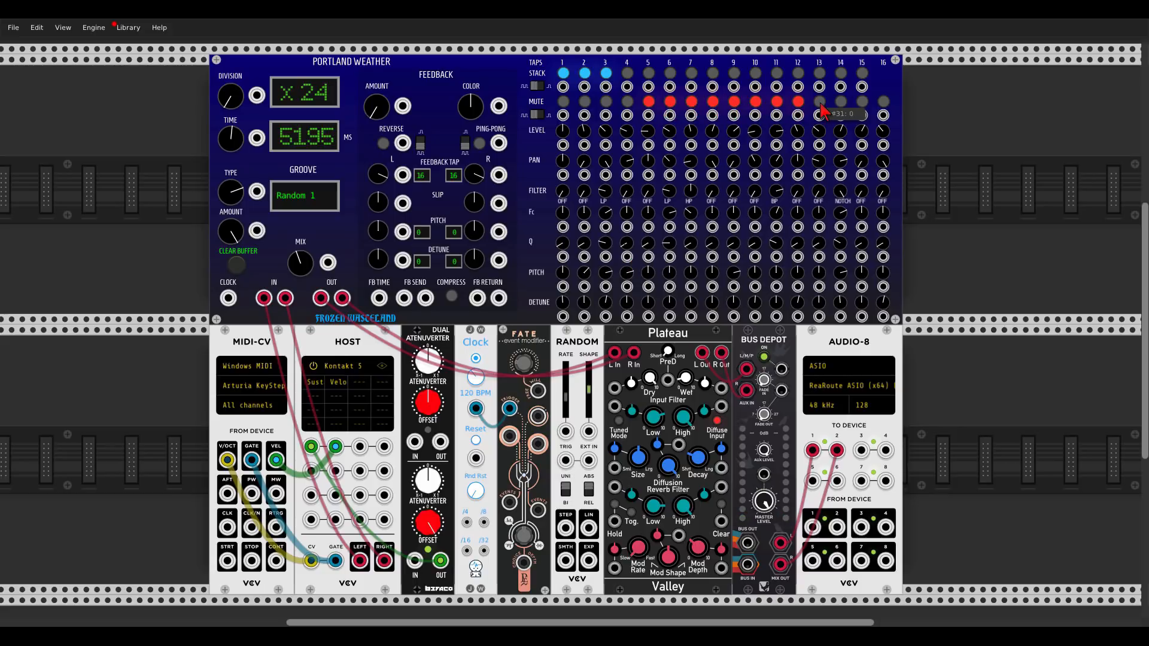
click(841, 103)
click(862, 103)
click(884, 103)
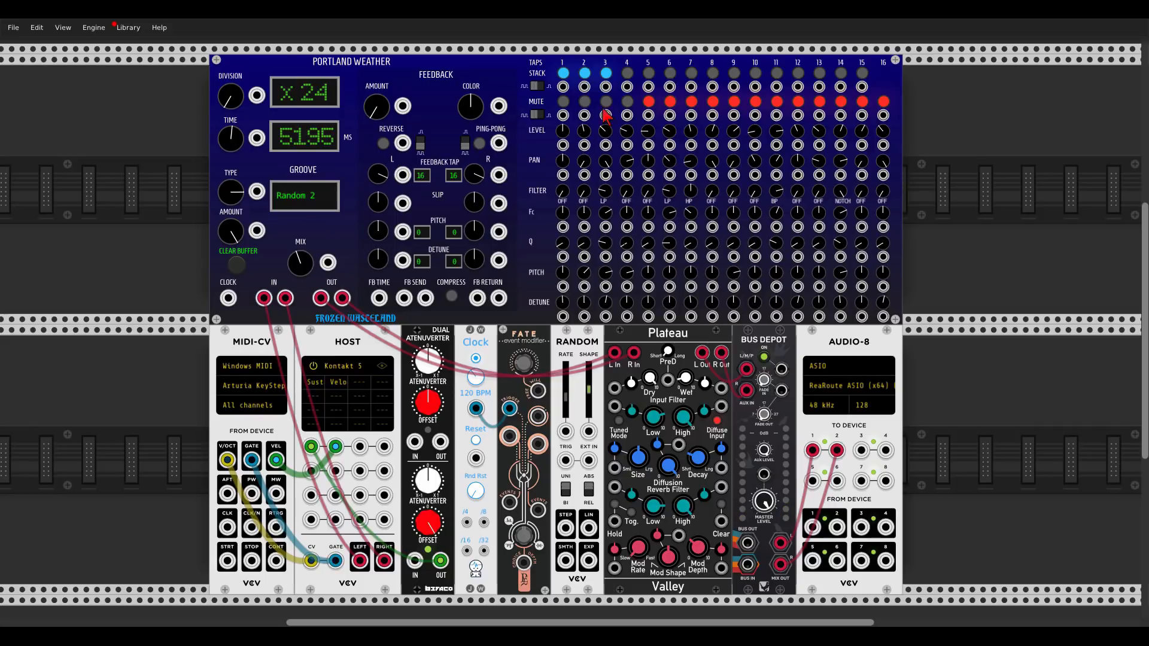
- Enable stacking on tap 4 and unmute tap 5
click(626, 72)
click(648, 101)
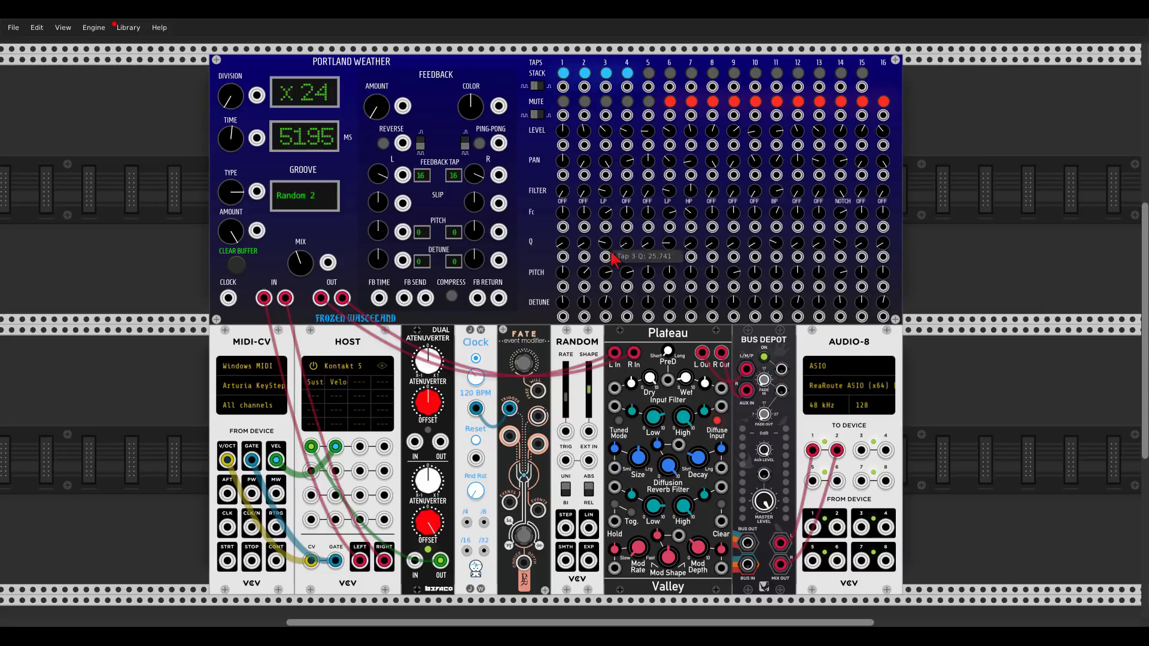
mouse_move(623, 277)
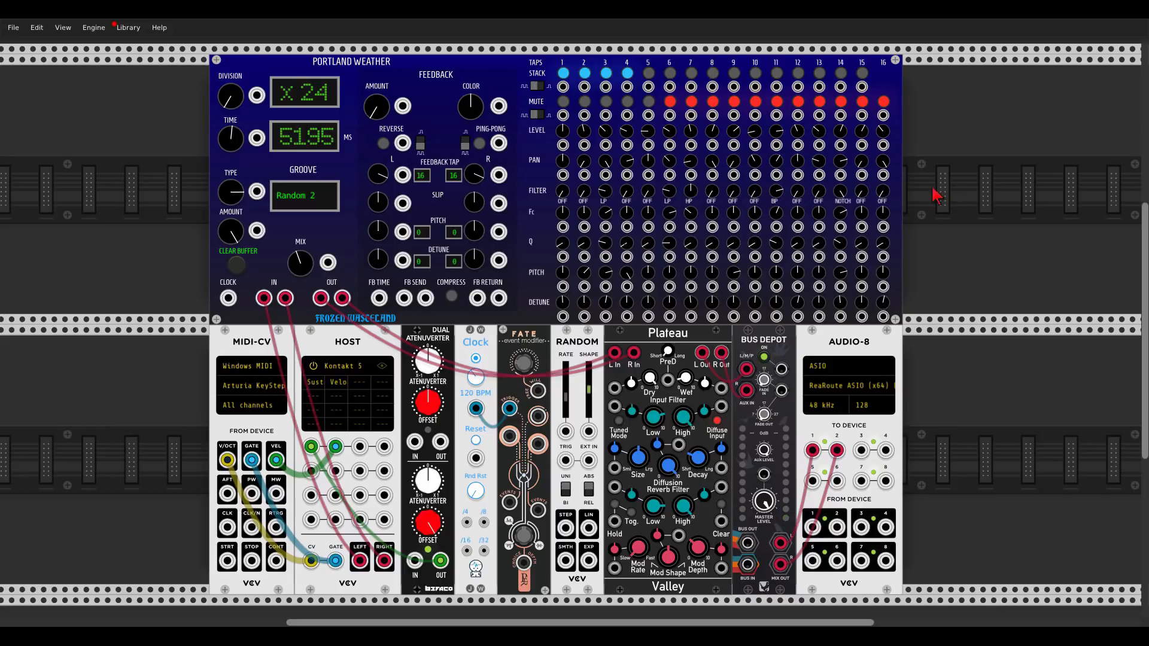
click(627, 73)
click(606, 73)
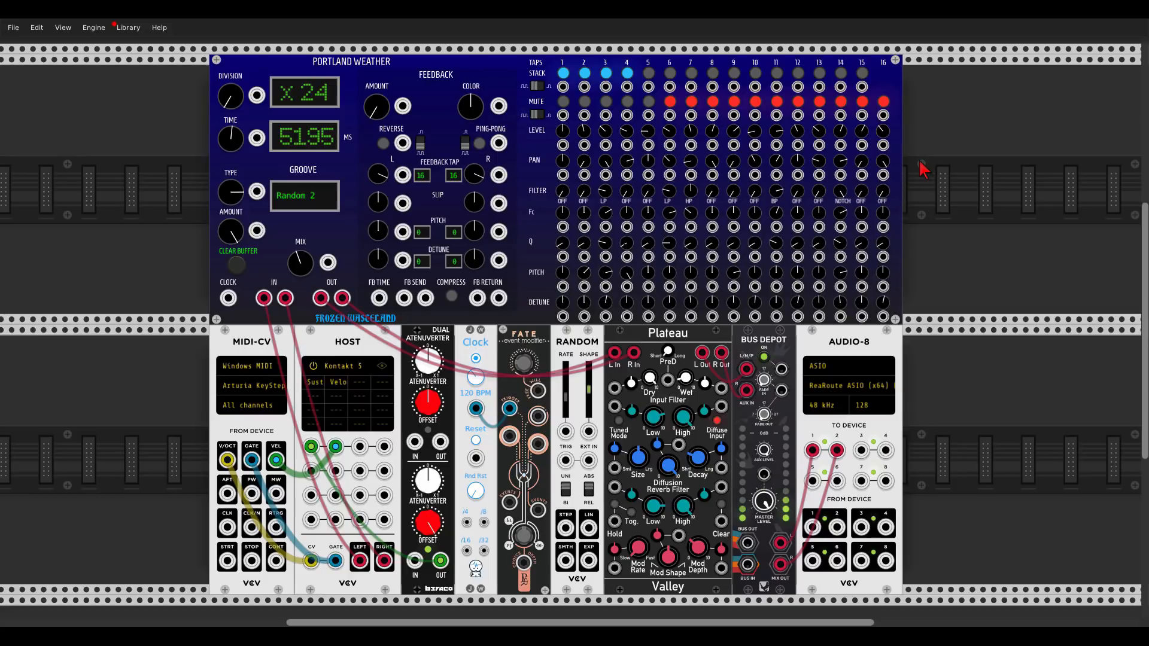
- Unmute delay taps 6 through 16 so that all sixteen taps are audible
click(670, 101)
click(691, 101)
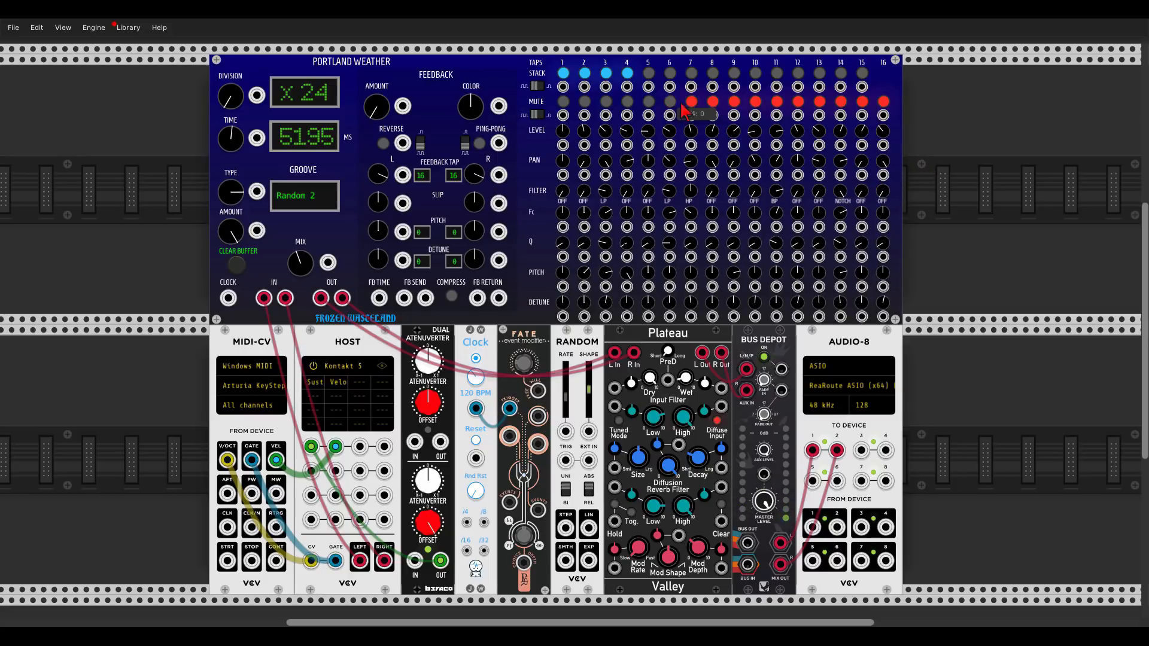
click(713, 101)
click(734, 102)
click(755, 101)
click(776, 102)
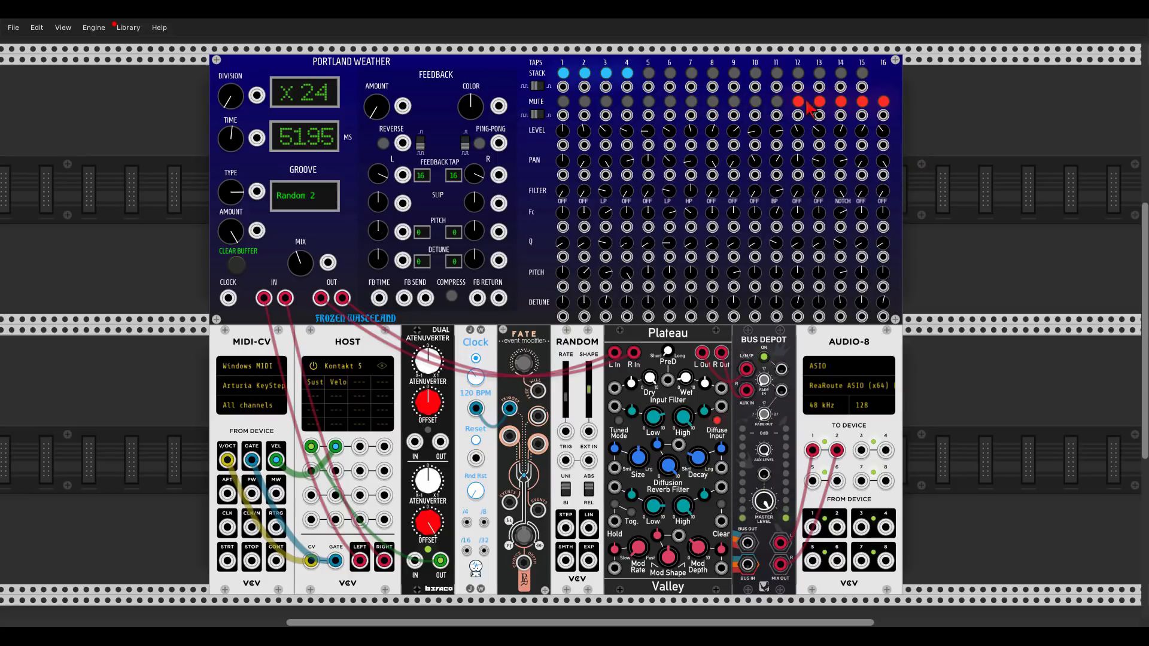
click(798, 101)
click(820, 101)
click(841, 101)
click(862, 101)
click(884, 101)
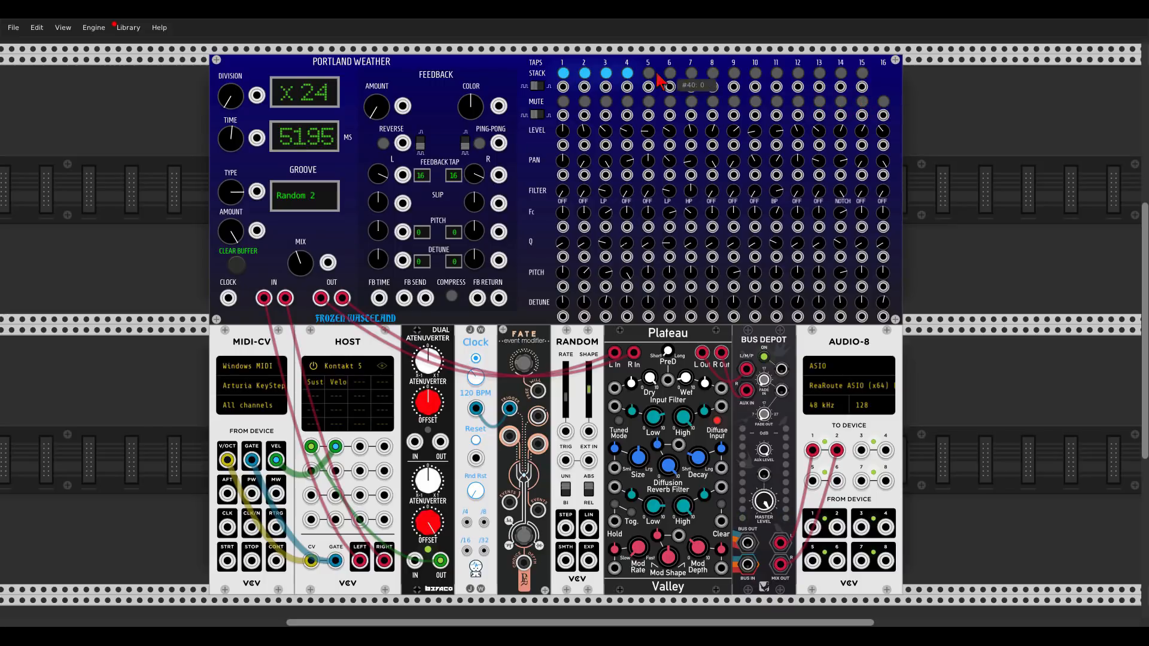
- Disable stacking on delay taps 1 through 4
click(627, 73)
click(585, 72)
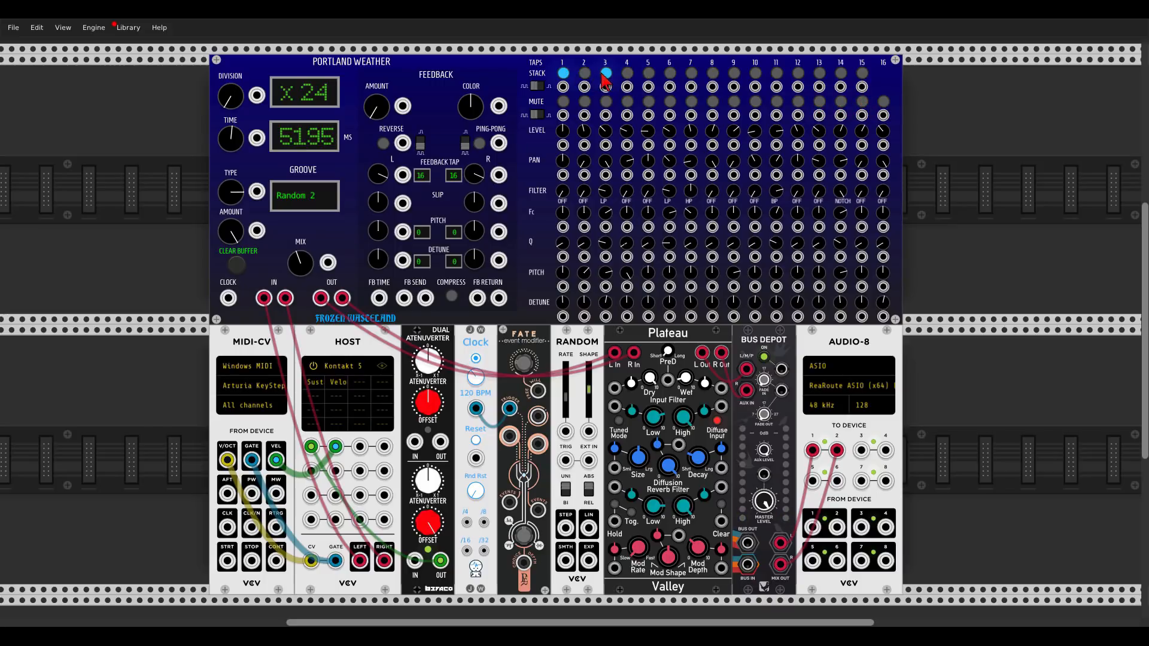
click(563, 73)
click(606, 73)
- Patch Random's step, linear, smooth and exponential outputs to the filter cutoff inputs of taps 3, 6, 11 and 14, and raise its rate slightly
drag(565, 528, 589, 561)
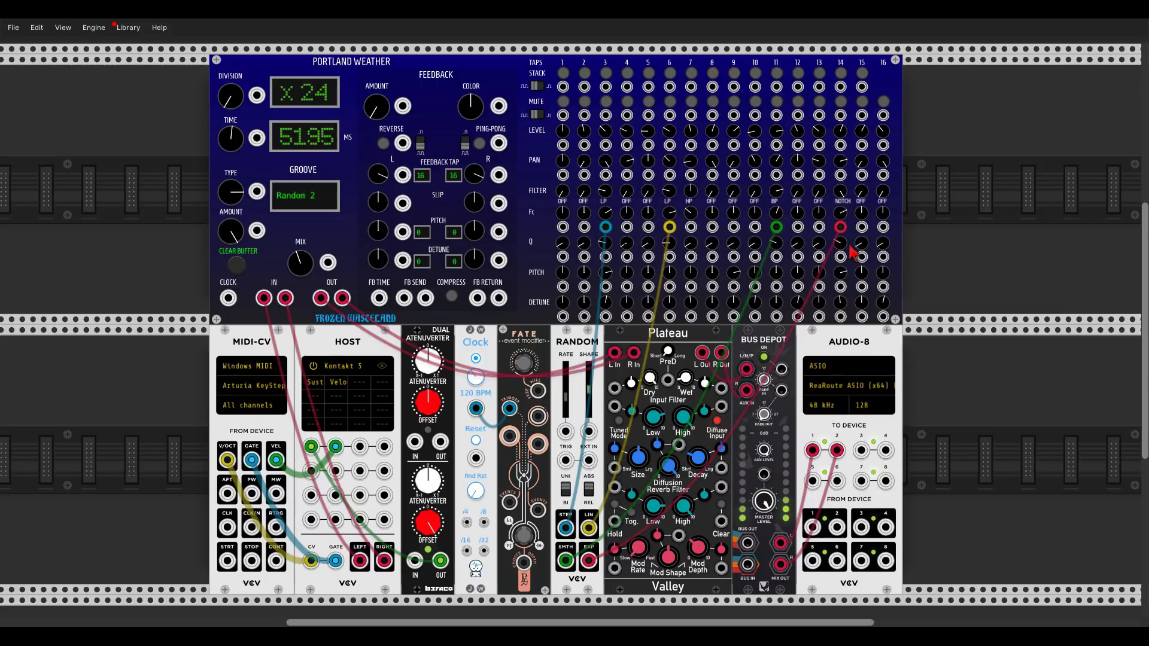
drag(566, 400, 566, 392)
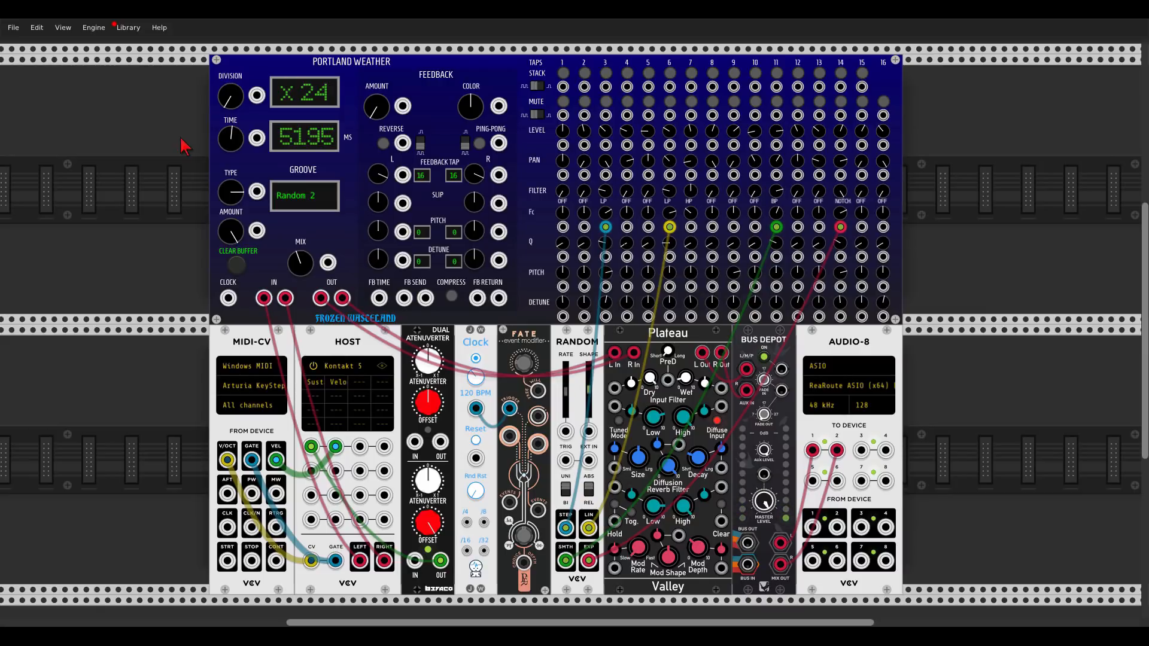
- Patch a Fate output into the feedback Reverse input and try the manual reverse toggle and its trigger/gate switch
click(382, 145)
click(380, 145)
drag(538, 416, 403, 144)
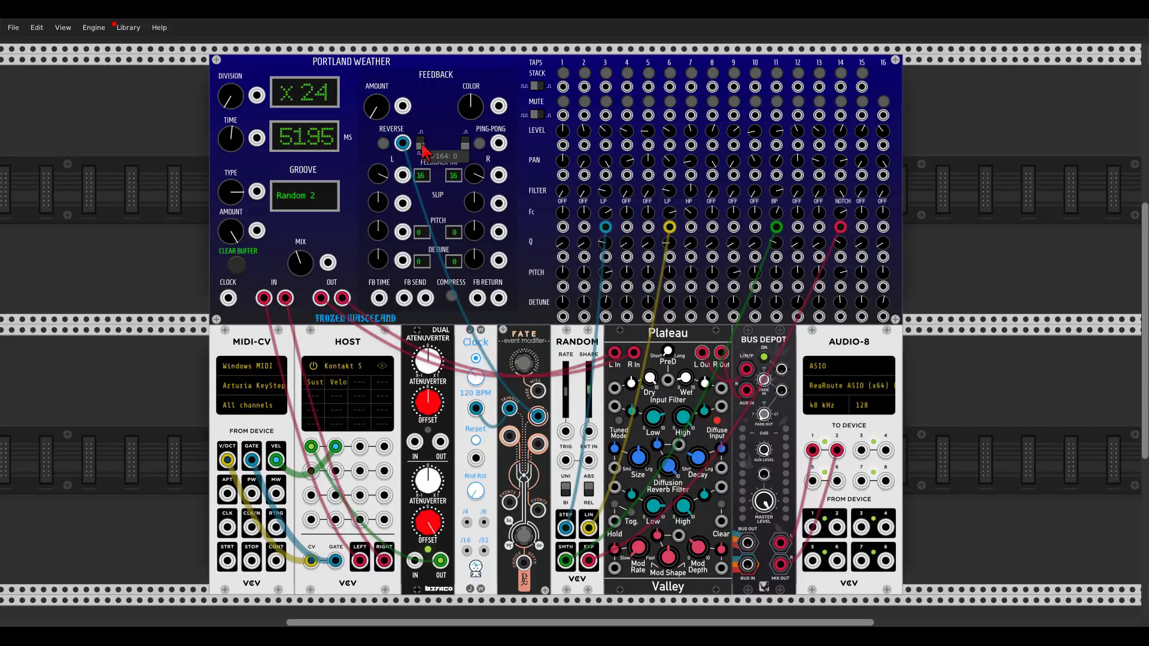
click(421, 143)
click(384, 144)
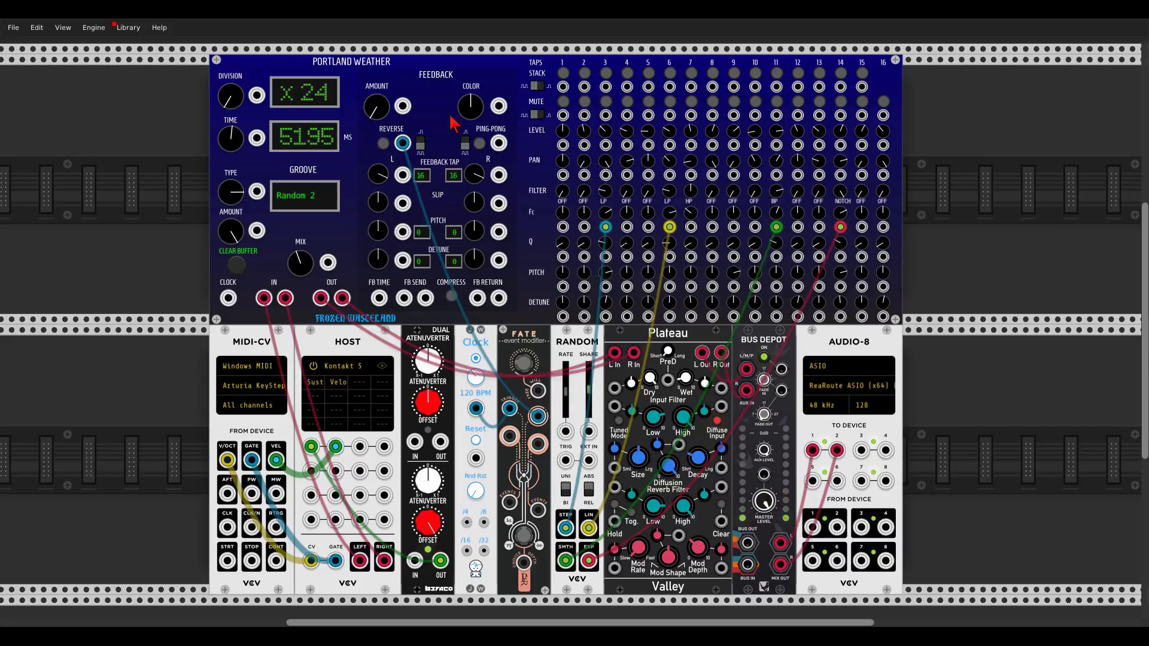
- Enable ping-pong feedback and fine-tune Plateau's wet level and the Bus Depot master level
click(480, 144)
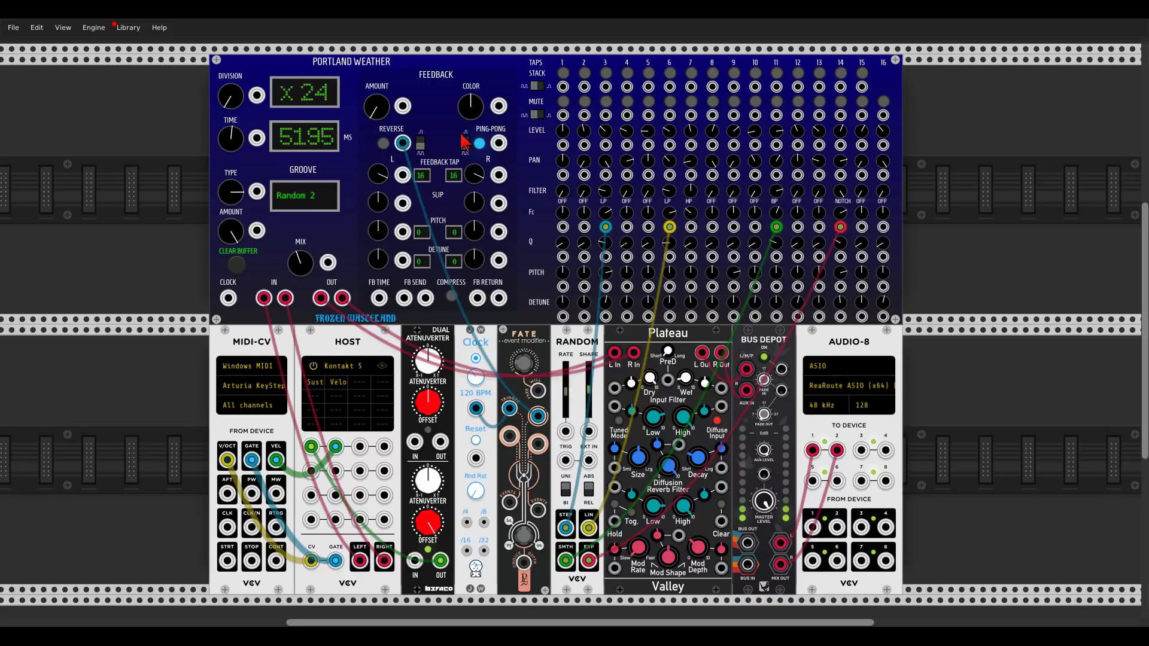
drag(687, 375, 687, 377)
drag(763, 501, 764, 497)
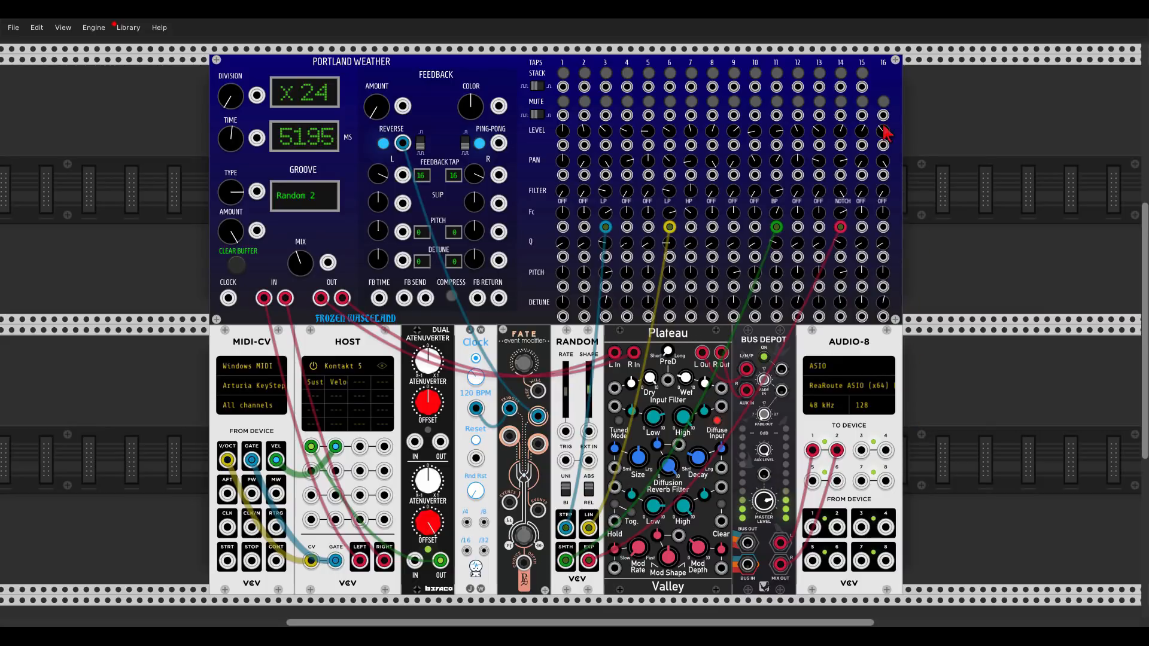
- Mute delay taps 4, 7, 9, 13, 15 and 16
click(884, 101)
click(862, 101)
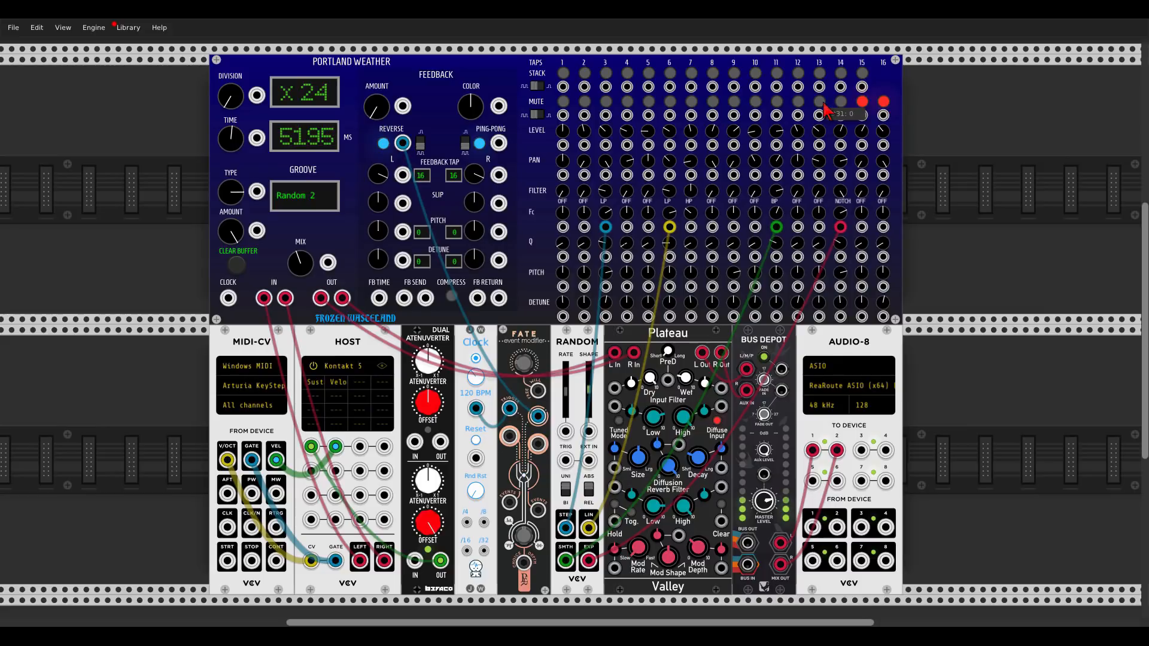
click(820, 102)
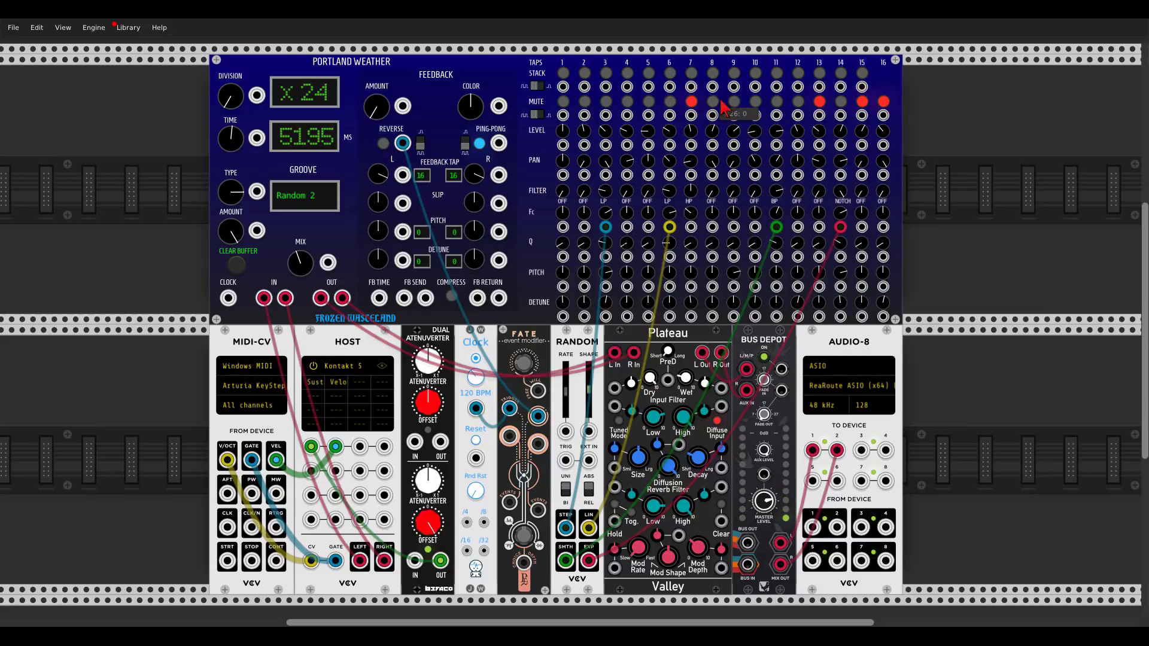
click(734, 101)
click(692, 101)
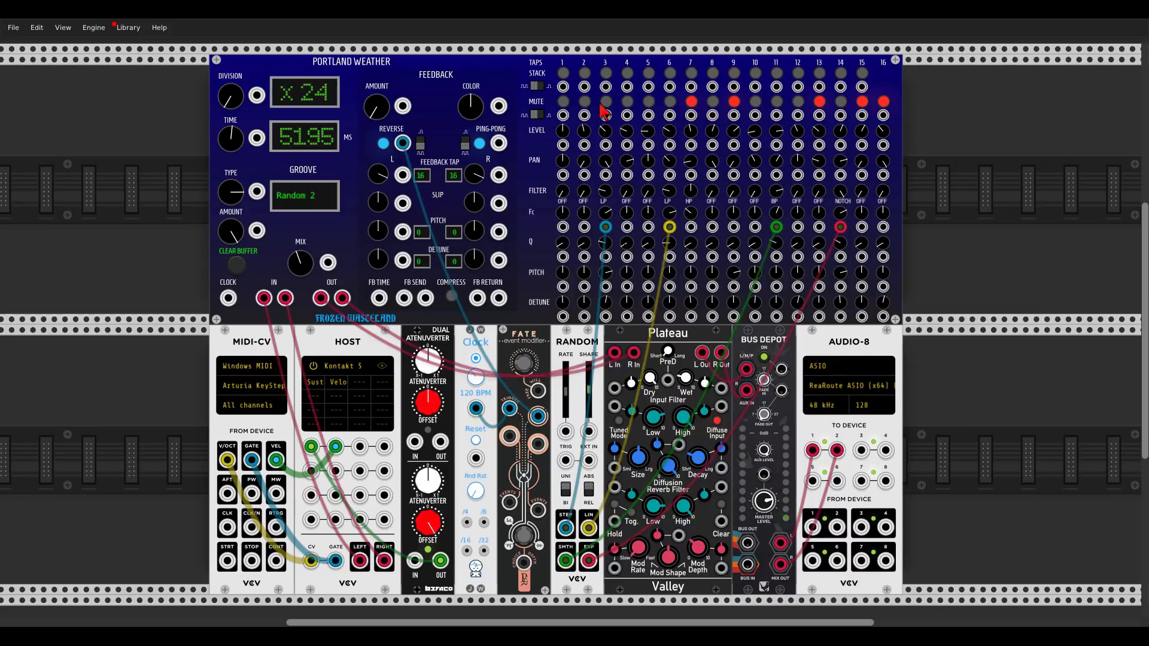
click(626, 101)
- Set the left feedback tap to 4 and the right feedback tap to 7
mouse_move(378, 110)
mouse_move(387, 179)
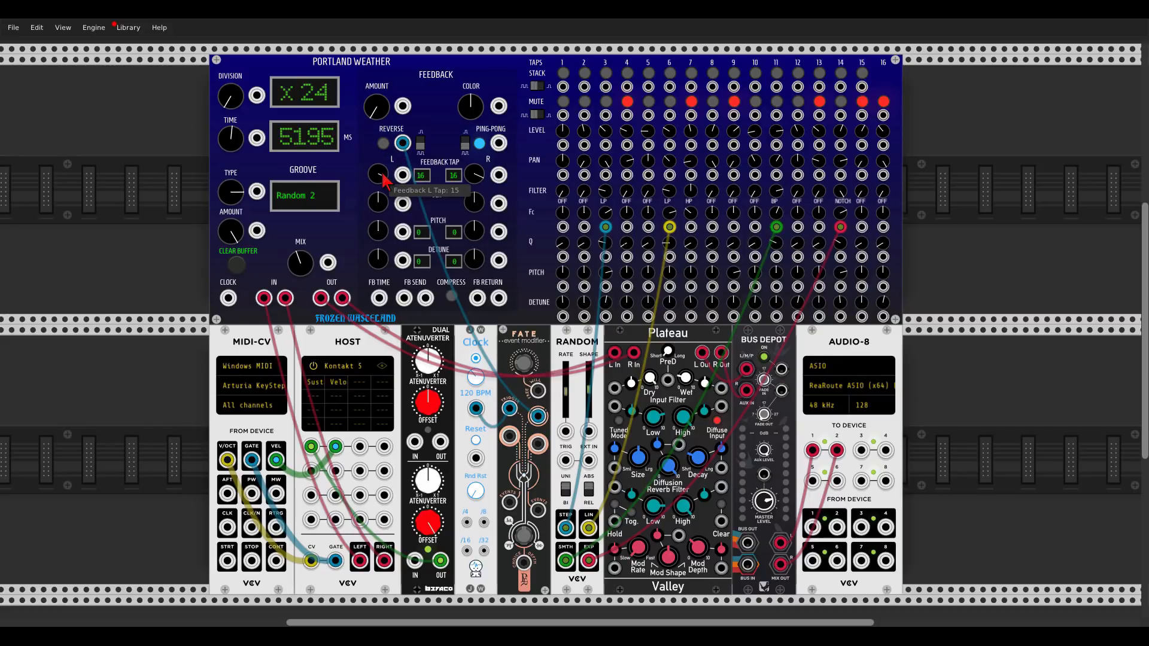
drag(378, 174, 378, 353)
drag(481, 176, 480, 389)
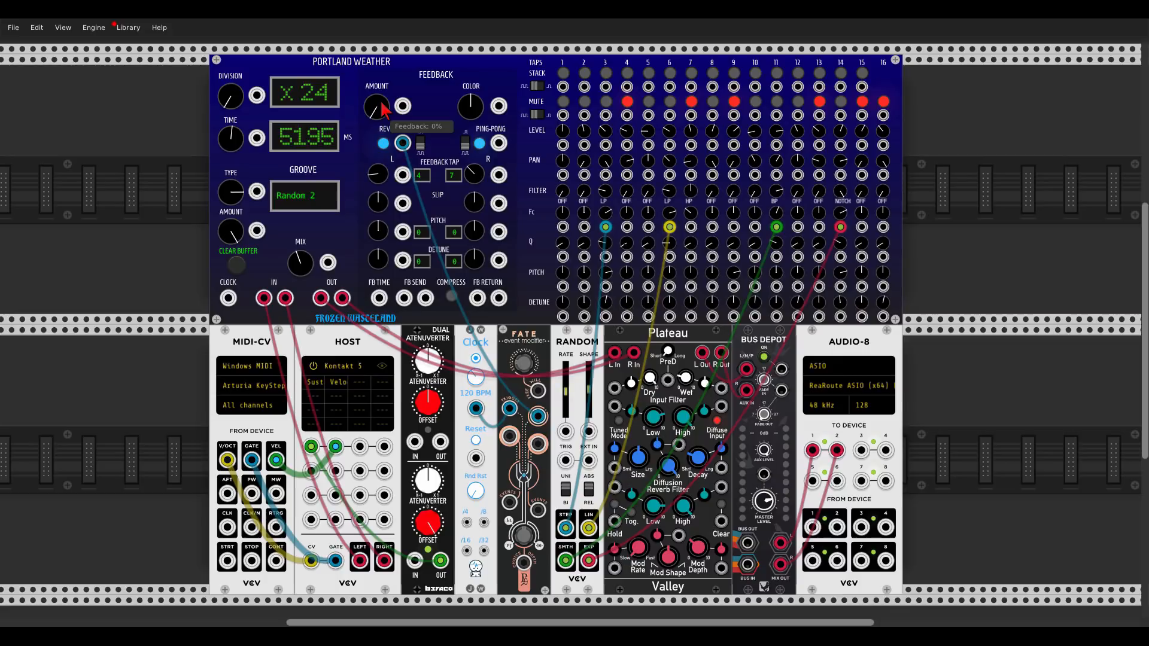
- Raise the delay's feedback amount slightly beyond 14.4%
drag(384, 110, 407, 87)
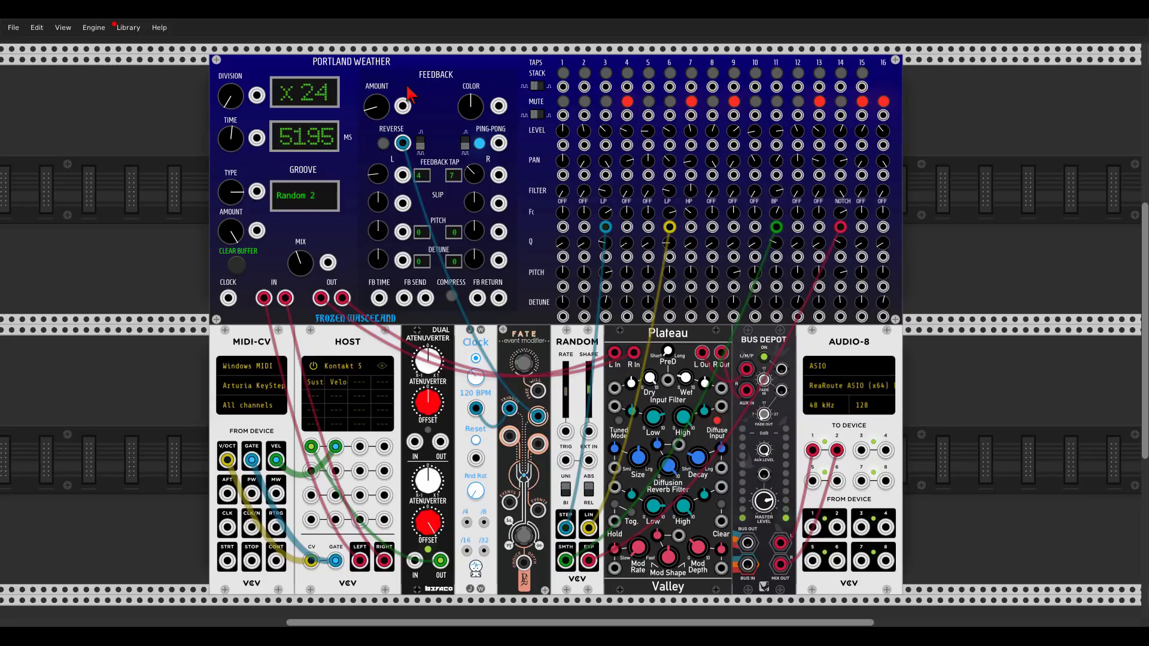
mouse_move(385, 119)
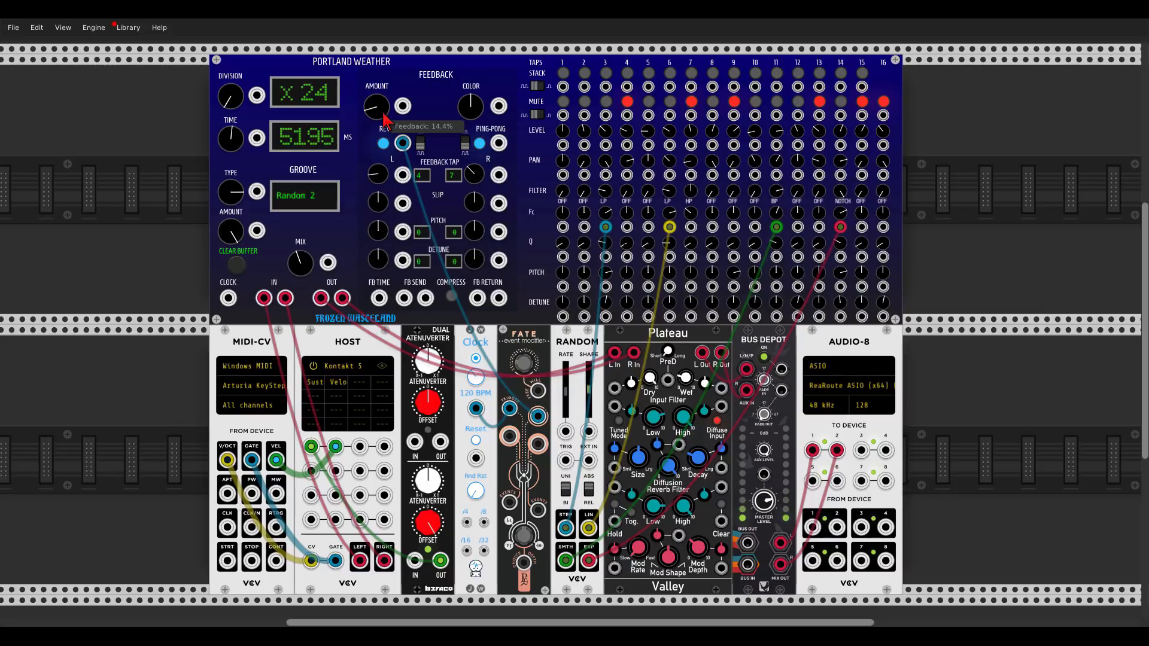
drag(385, 120, 383, 115)
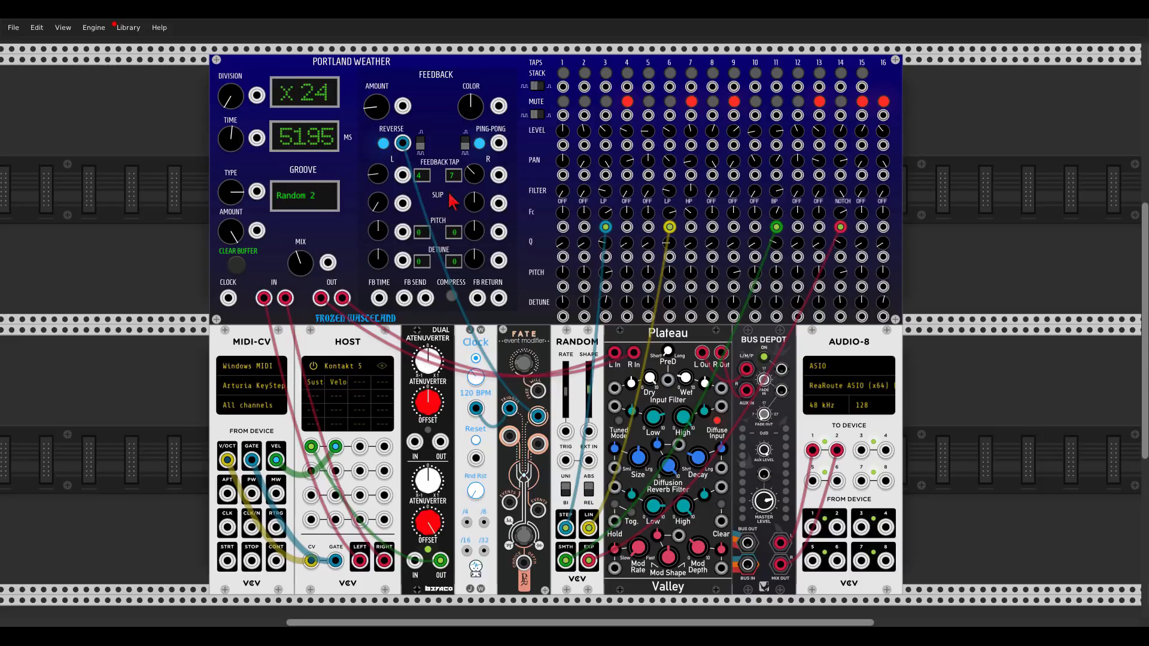
- Raise the right feedback slip, detune the feedback to -2 left and 4 right, and set the left feedback pitch shift to 12 semitones
drag(475, 203, 475, 165)
drag(378, 267, 378, 275)
drag(481, 267, 481, 254)
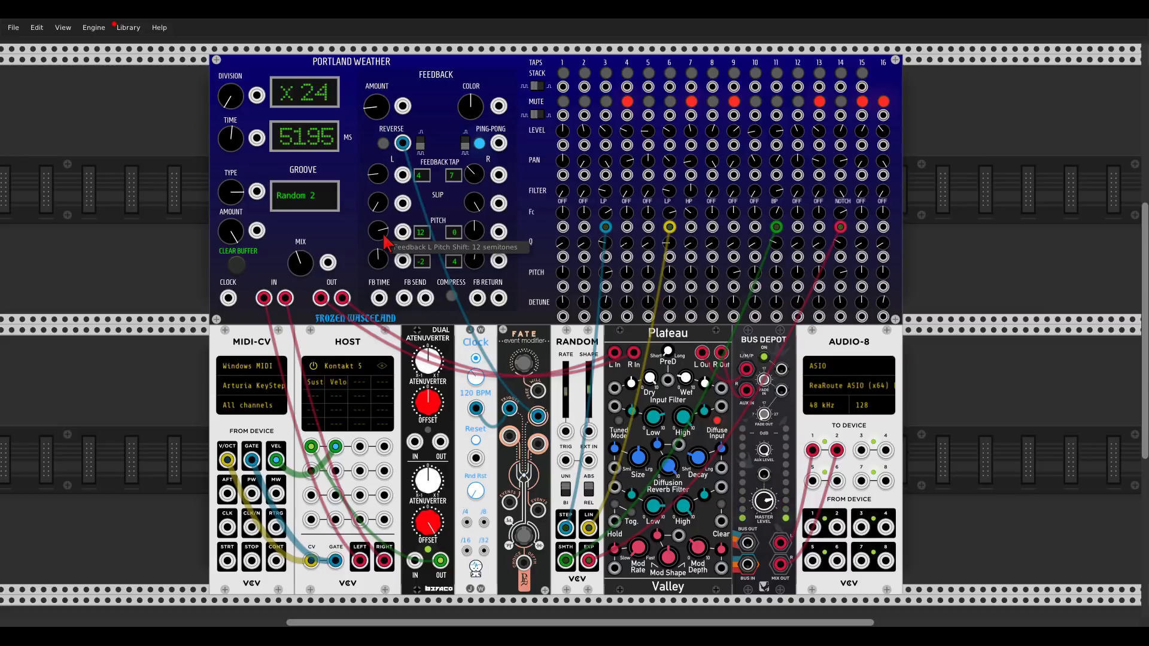
drag(385, 239, 385, 241)
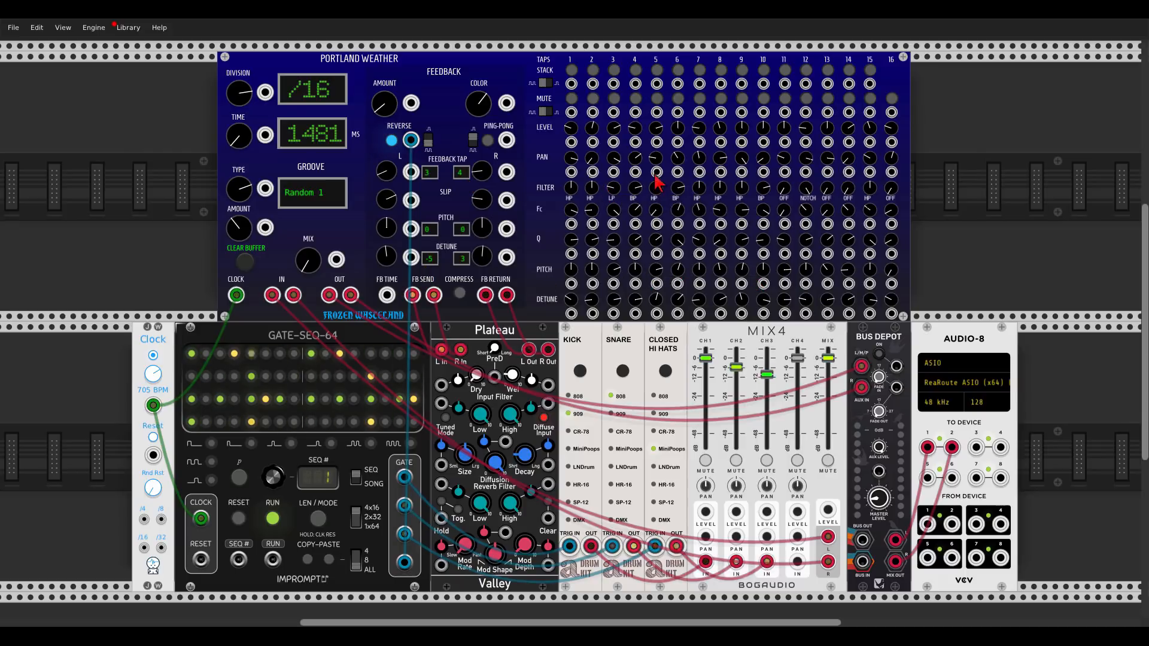
- Turn on the Bus Depot output in the drum patch, raise the delay mix slightly above 15%, and adjust the master level to about 0.165
click(879, 358)
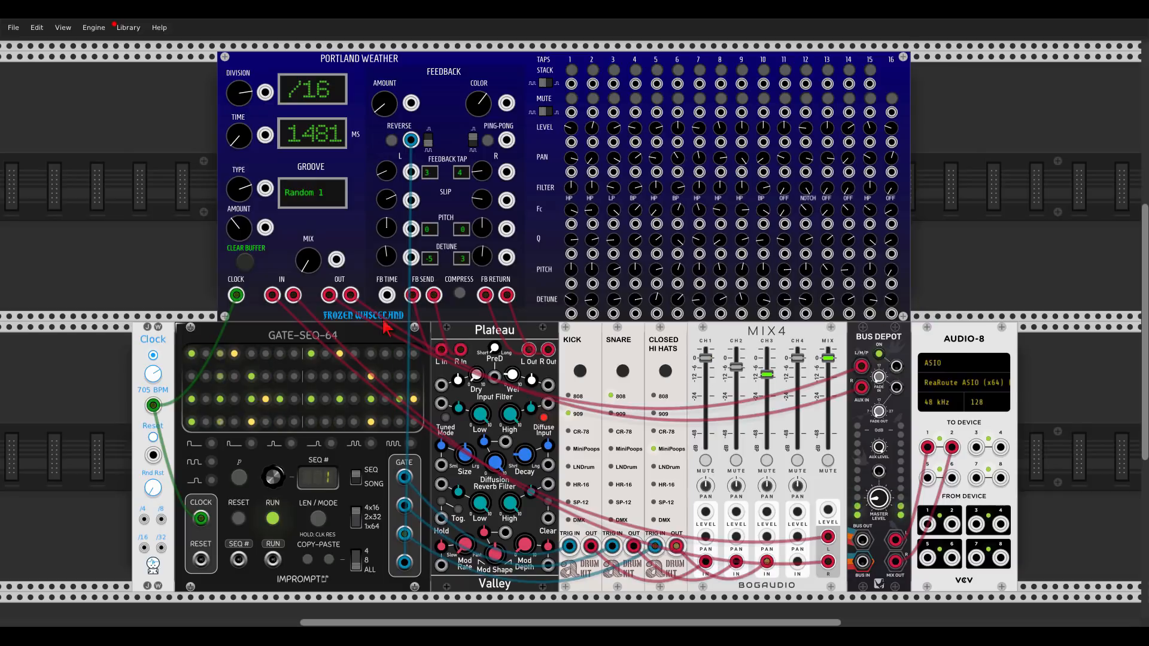
mouse_move(305, 259)
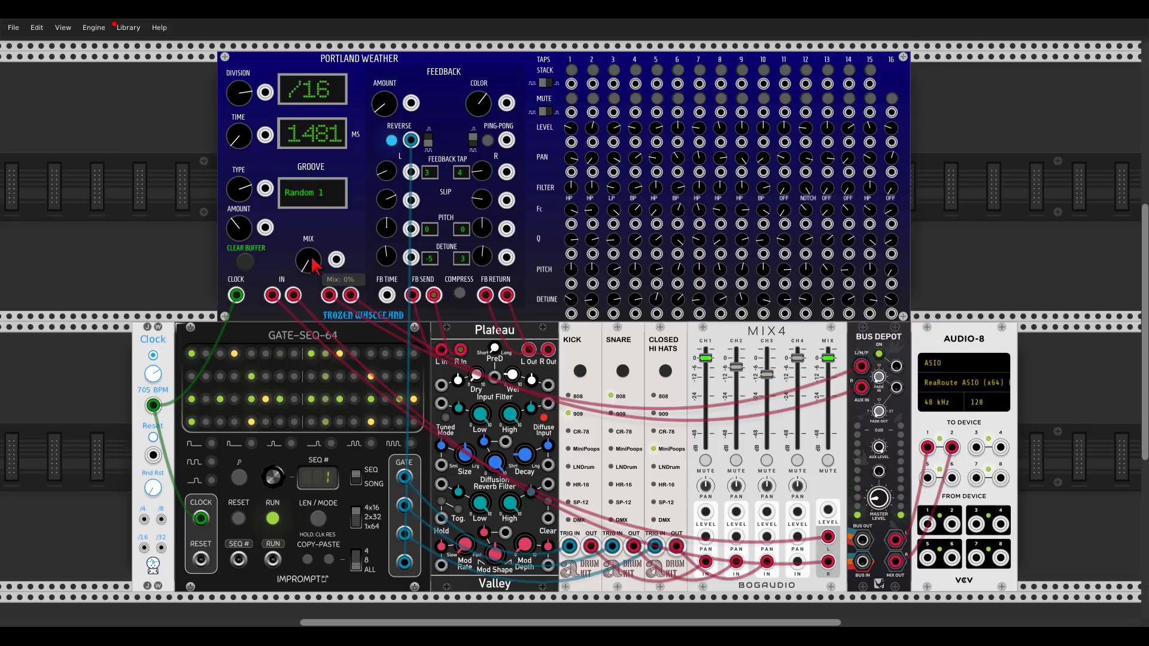
mouse_move(312, 265)
mouse_down()
mouse_move(312, 240)
mouse_move(313, 267)
mouse_up()
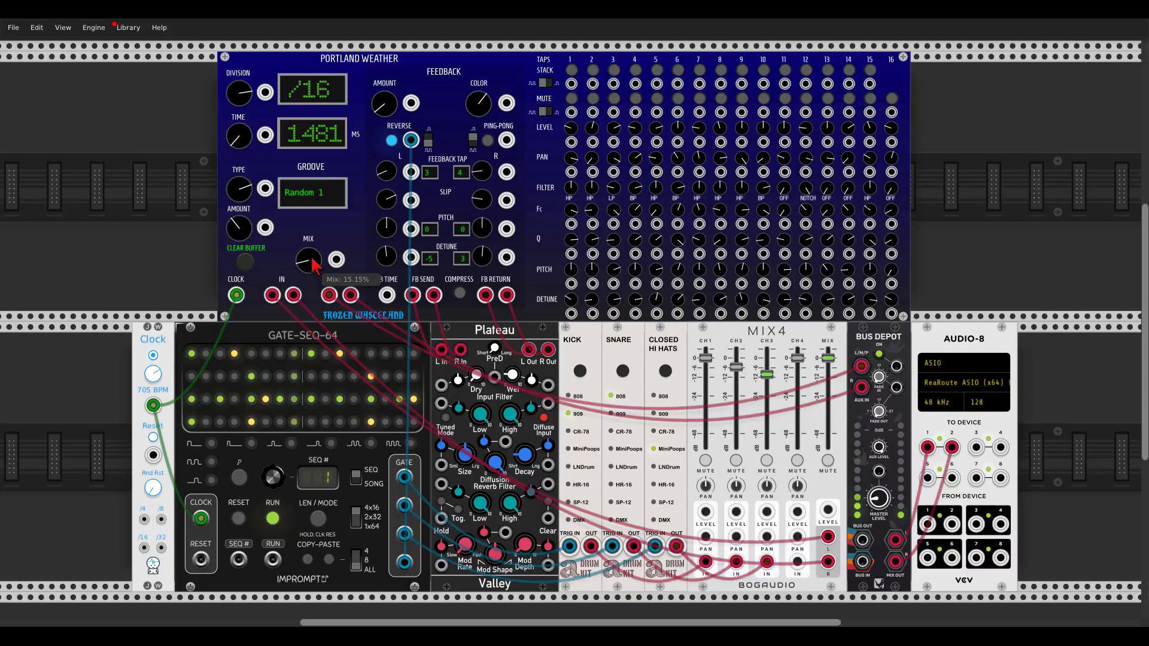
drag(312, 261, 313, 256)
drag(883, 498, 883, 496)
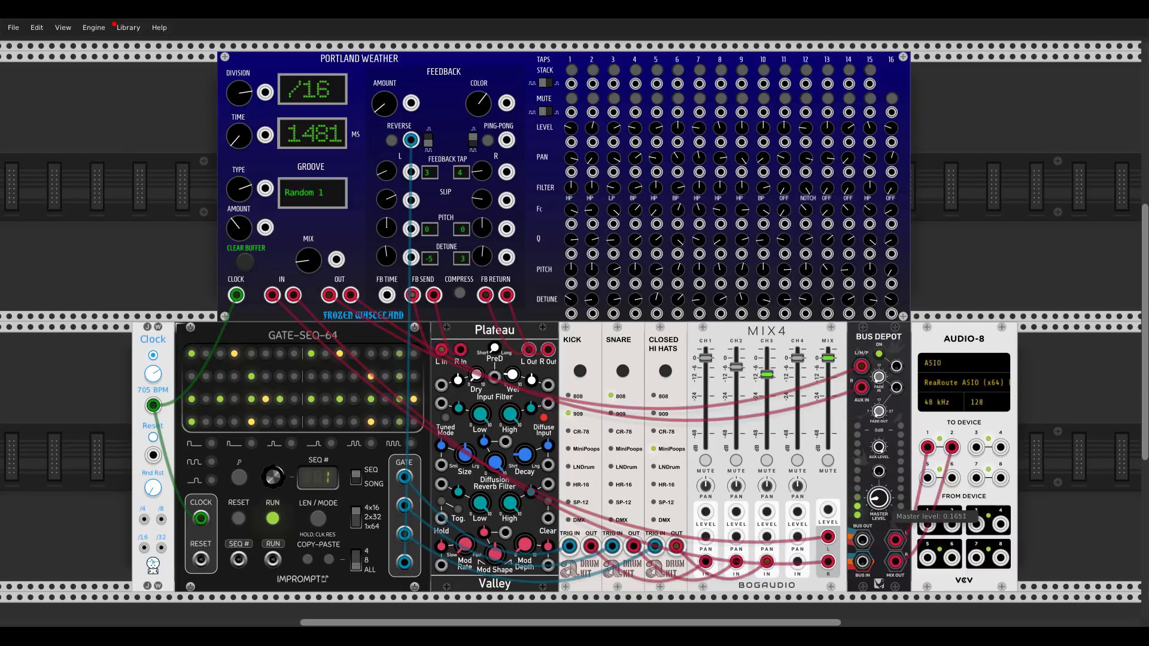
- Turn the delay mix fully wet and set the feedback pitch shift to 9 semitones left and 5 right
drag(309, 260, 308, 207)
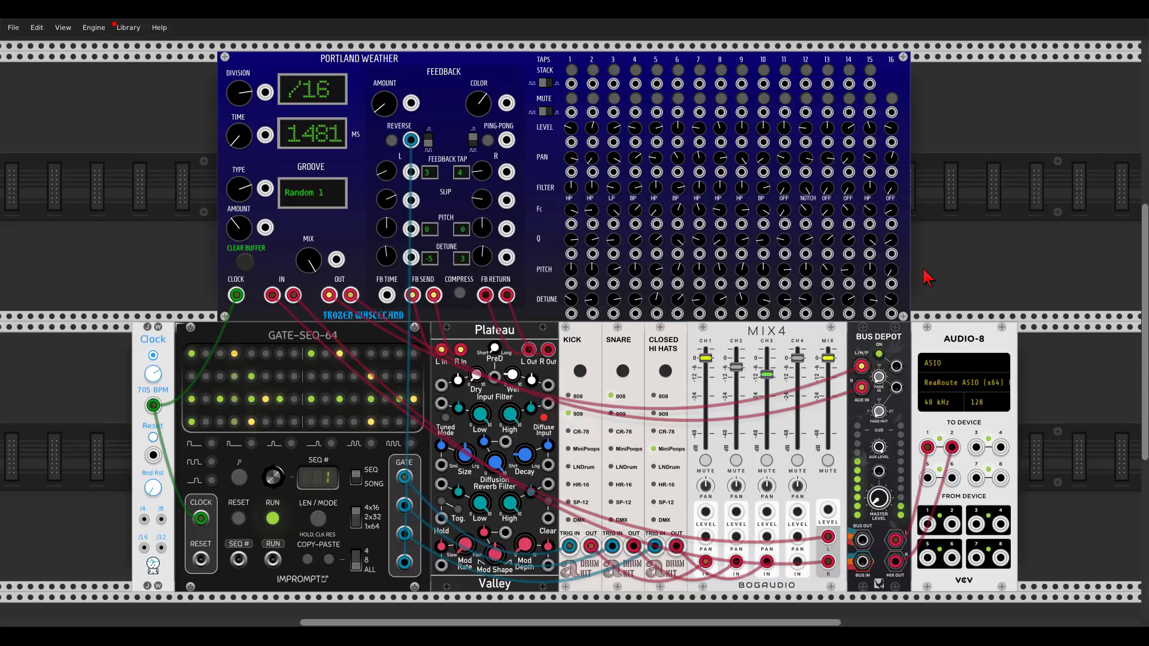
drag(482, 230, 483, 210)
drag(387, 230, 387, 192)
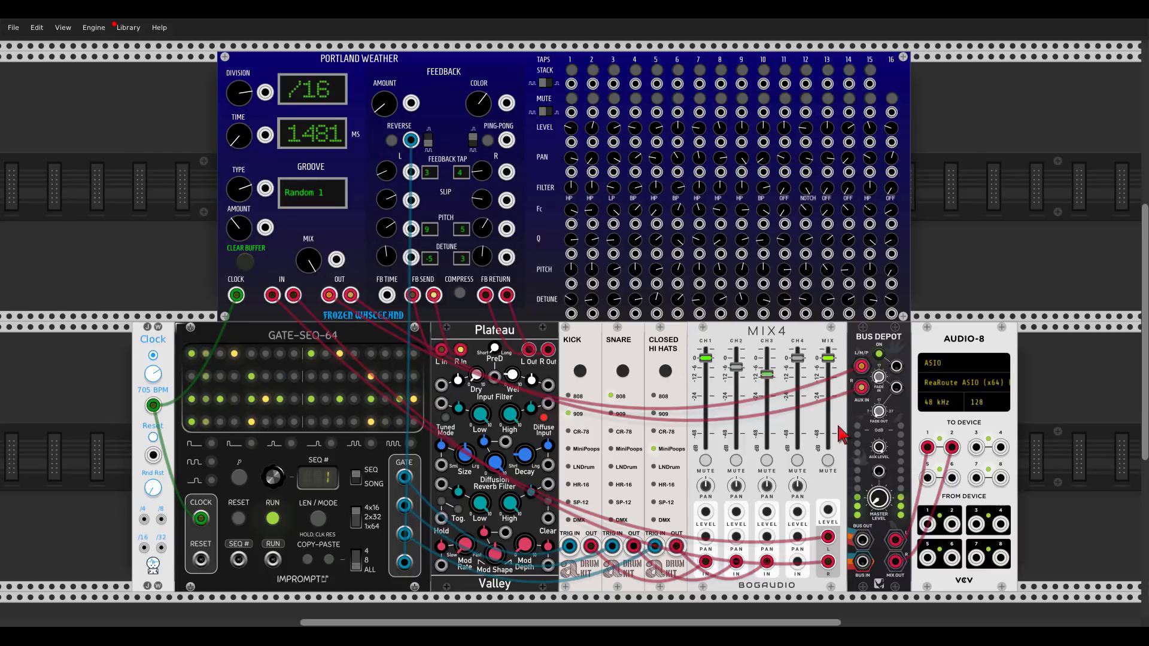
- Lower the drum patch's delay mix in two stages, raising the master level slightly in between
mouse_move(309, 262)
mouse_down()
mouse_move(309, 246)
mouse_move(309, 266)
mouse_up()
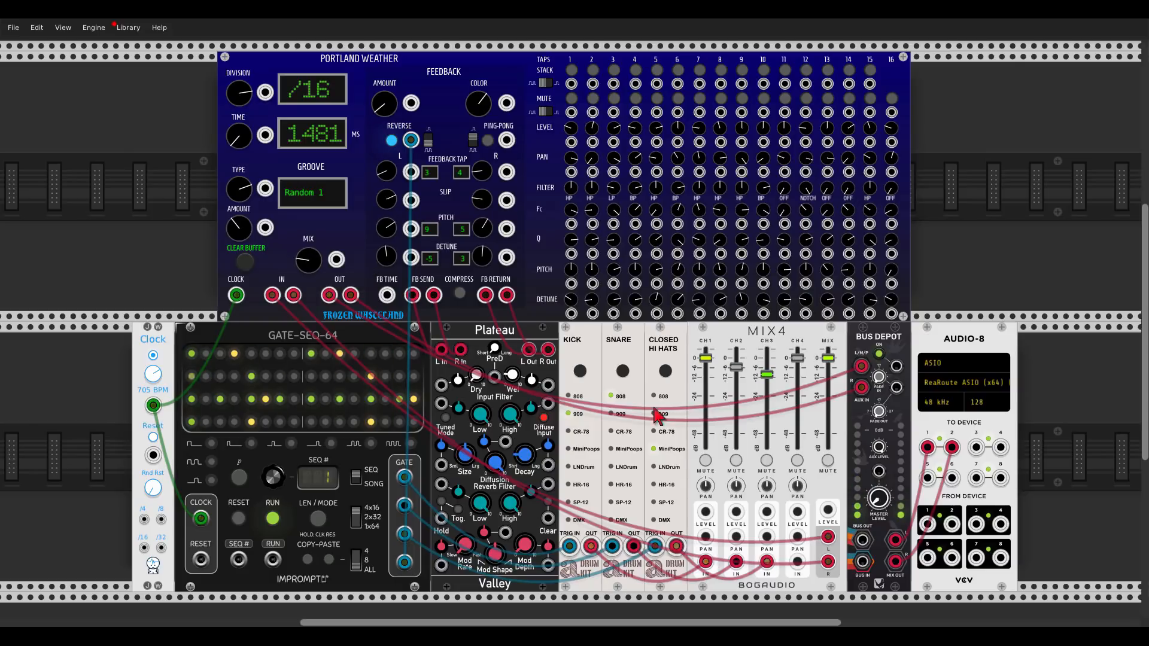
drag(879, 499, 879, 490)
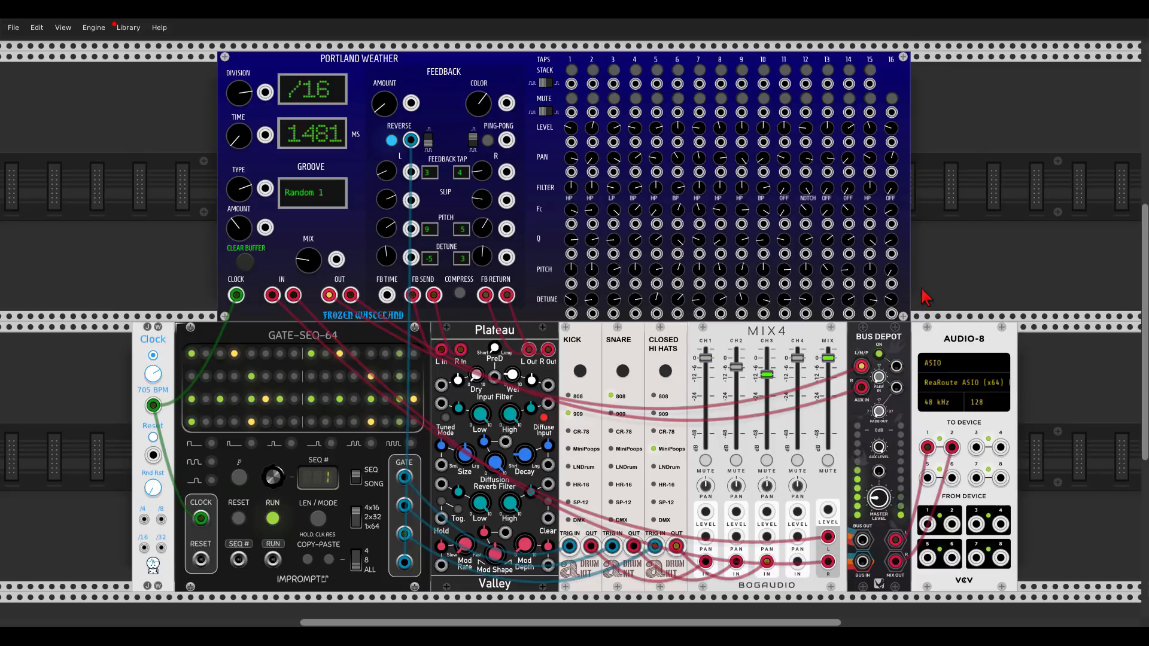
drag(309, 261, 309, 293)
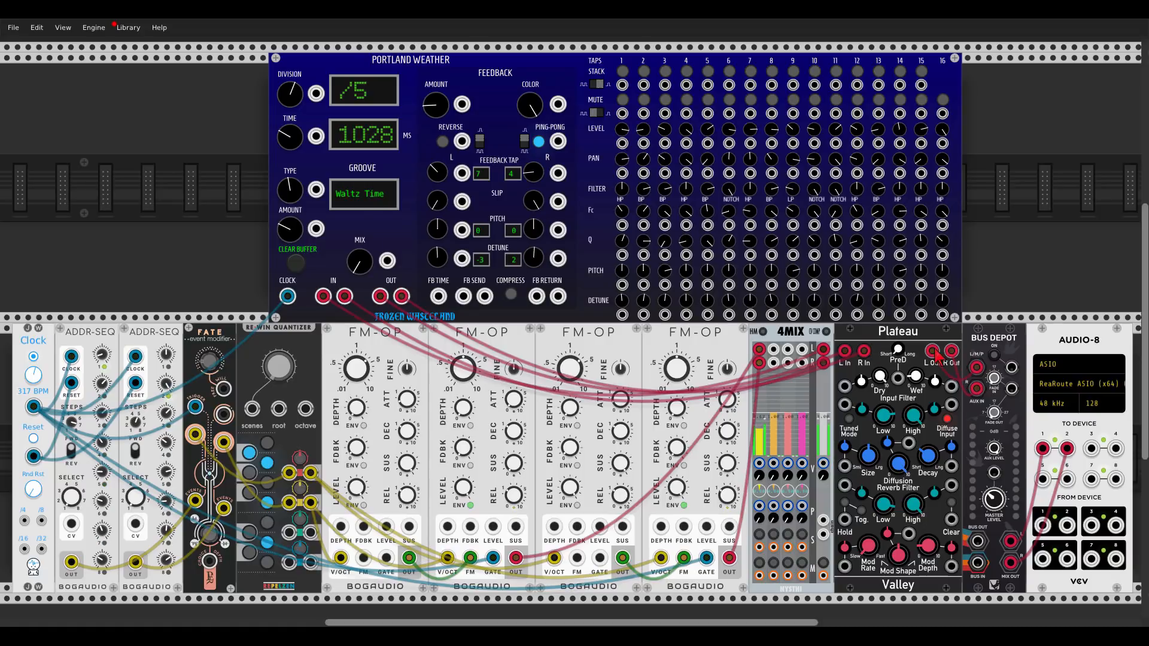
- Turn on the Bus Depot output in the FM patch and raise the FM depth of the fourth and second FM-OP modules
click(995, 356)
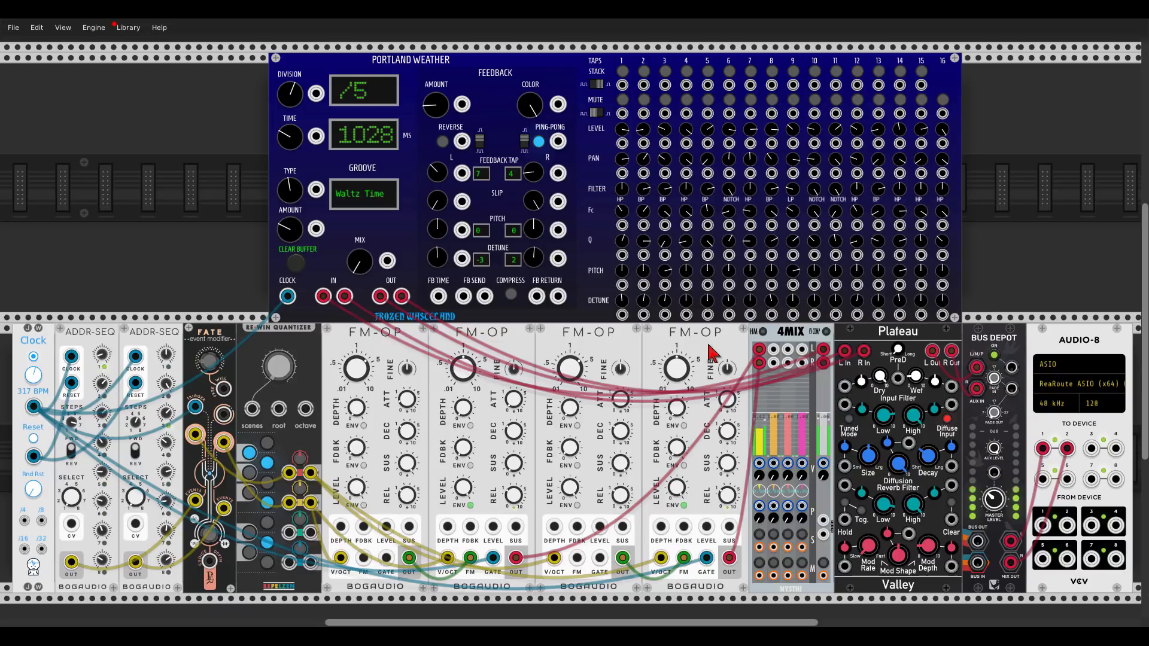
drag(679, 412, 678, 396)
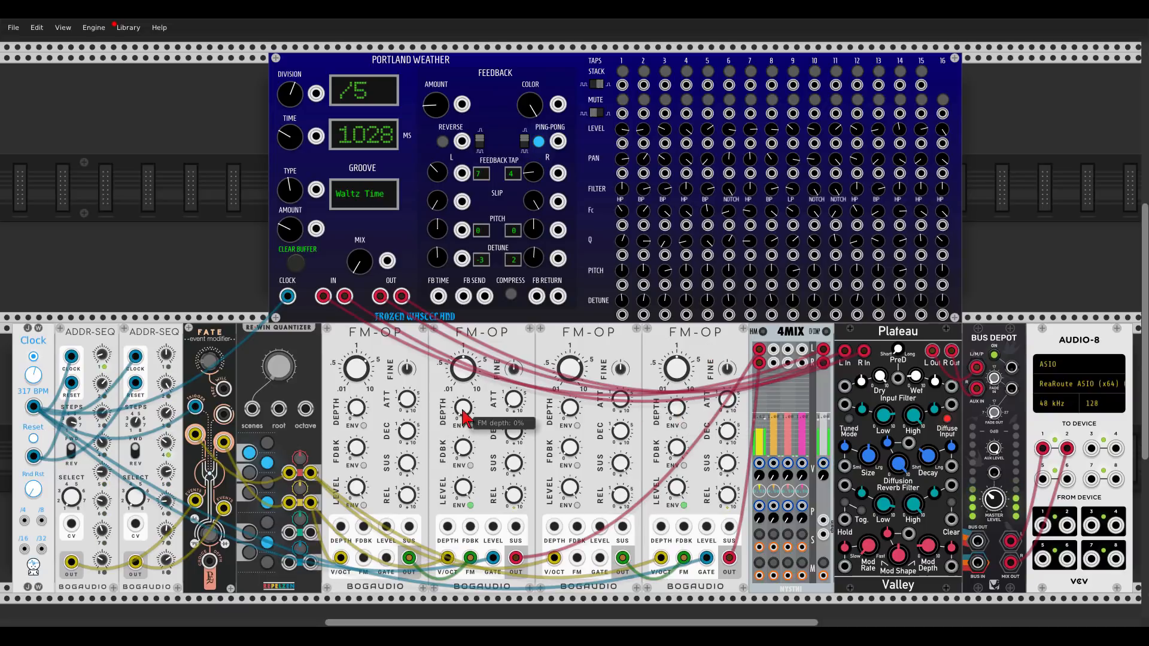
drag(463, 412, 464, 406)
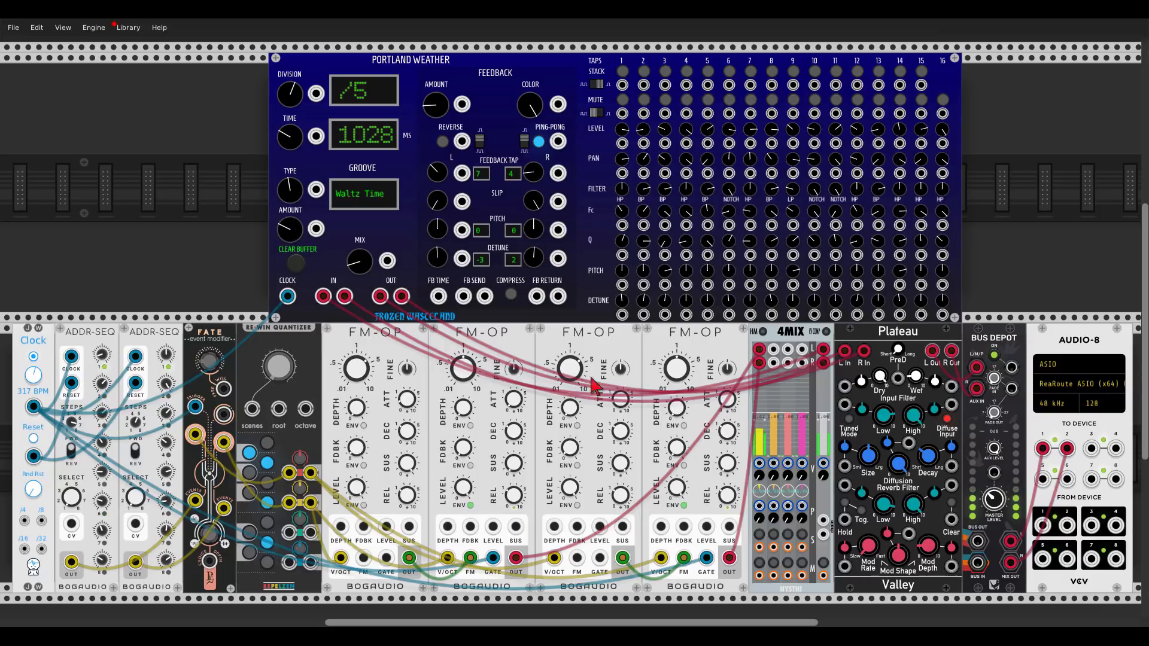
- Lower the FM depth of the fourth and second FM-OP modules and raise the delay mix to 27.15%
drag(677, 407, 677, 410)
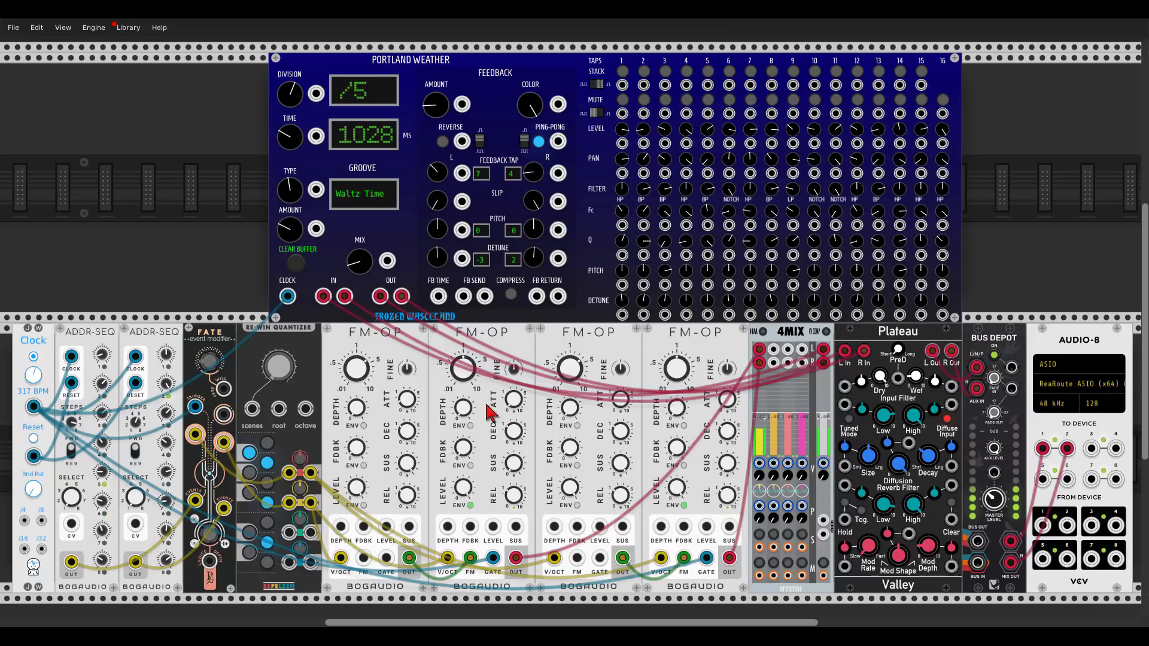
drag(464, 408, 464, 411)
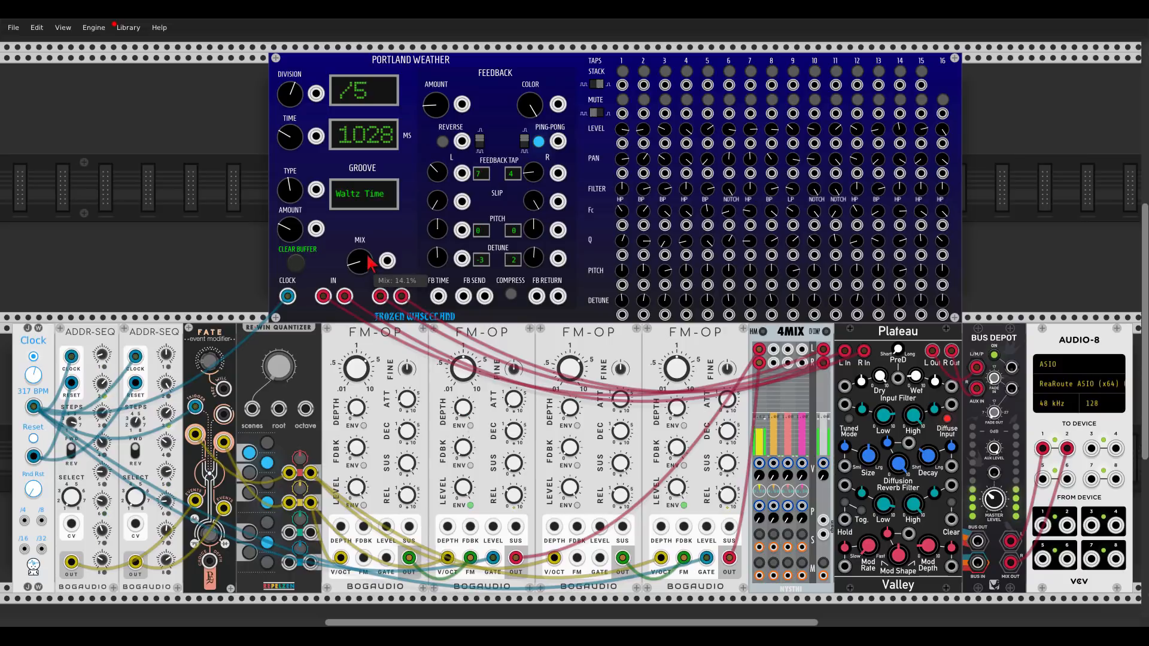
drag(360, 261, 359, 257)
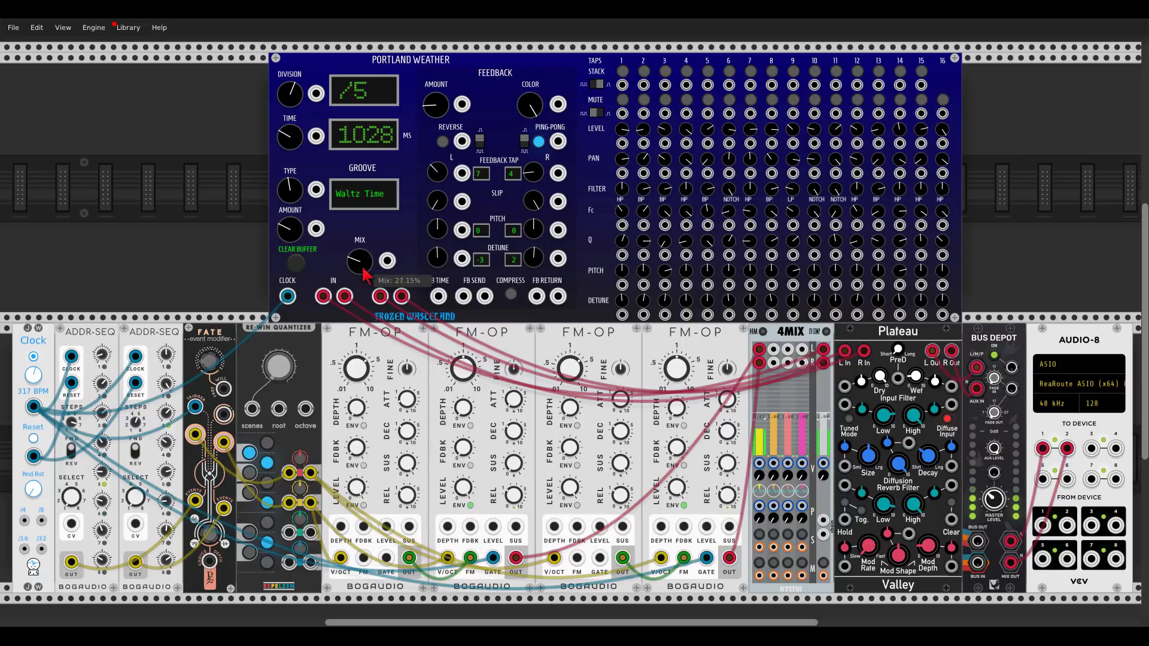
- Vary the FM depth of the fourth and second FM-OP modules, bringing the fourth module's depth down to 0%
drag(676, 408, 677, 410)
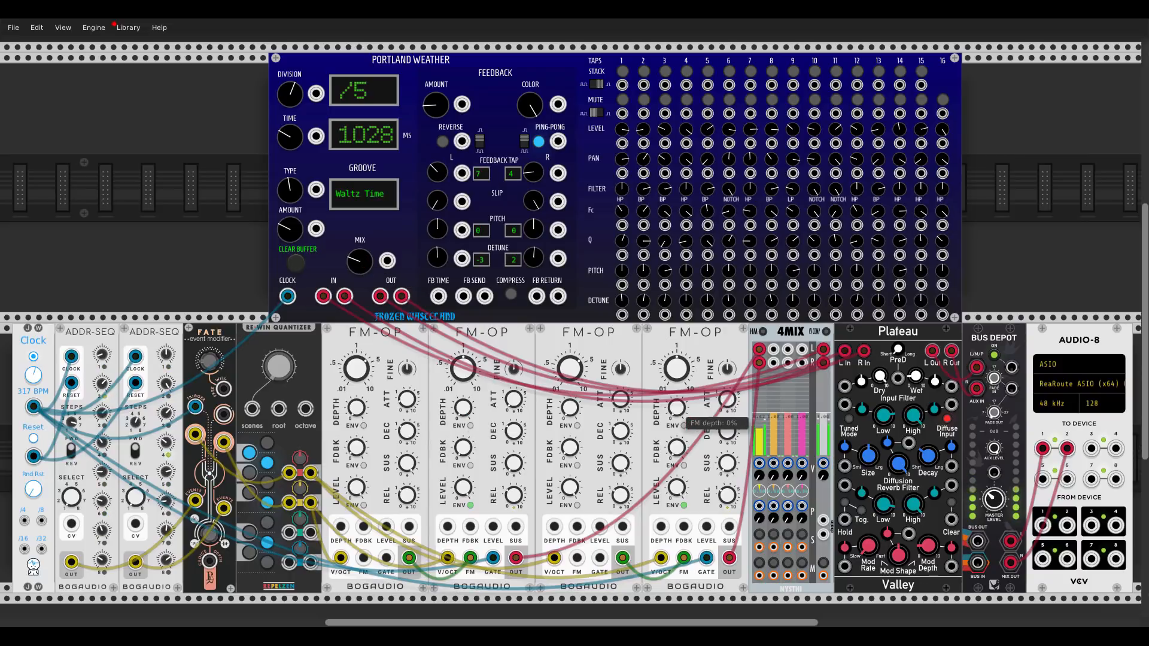
drag(463, 409, 463, 442)
drag(677, 448, 676, 461)
drag(463, 407, 463, 401)
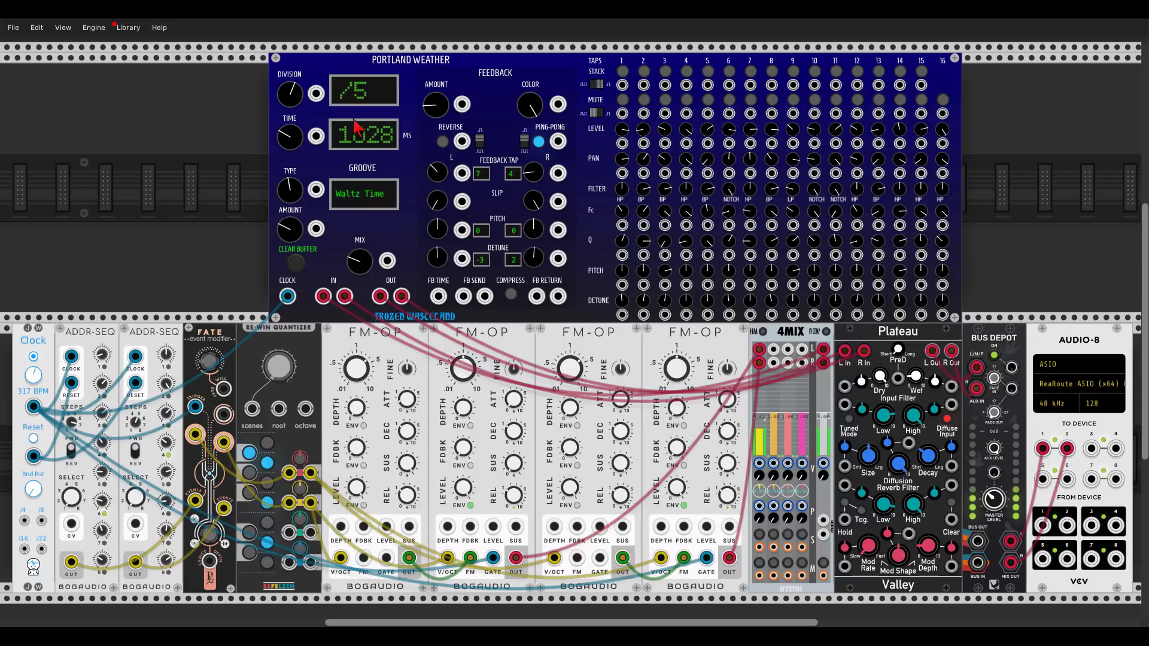
- Set the delay division to /7 and sweep the FM depth of the fourth and second FM-OP modules, ending both at 0%
drag(290, 94, 290, 86)
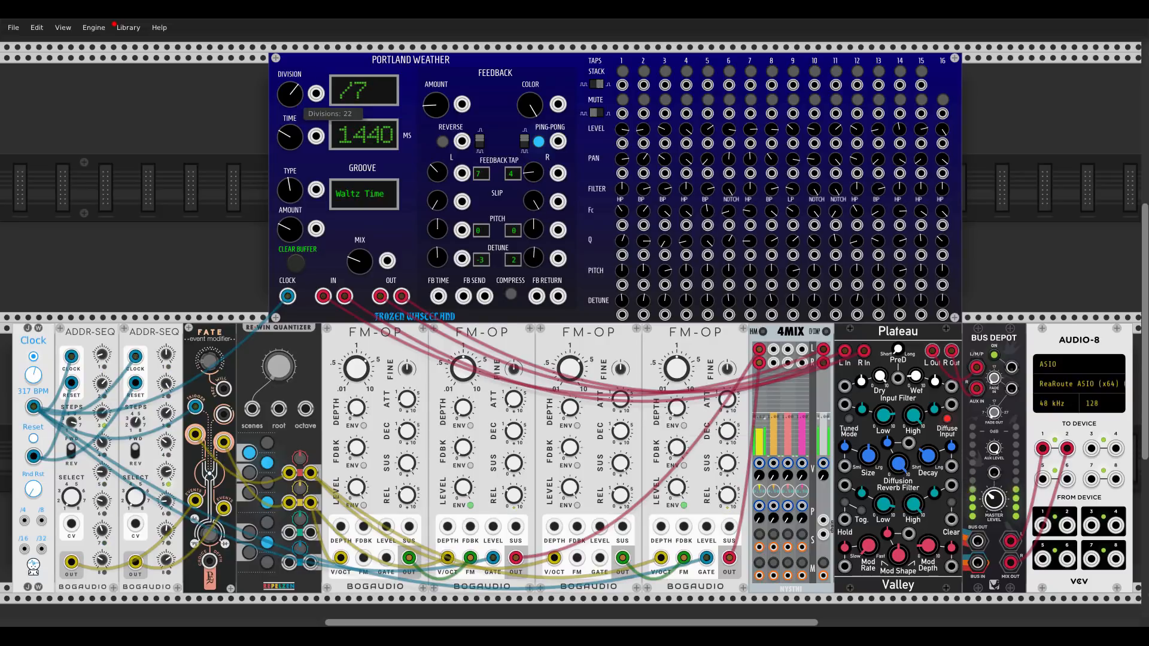
drag(676, 409, 676, 399)
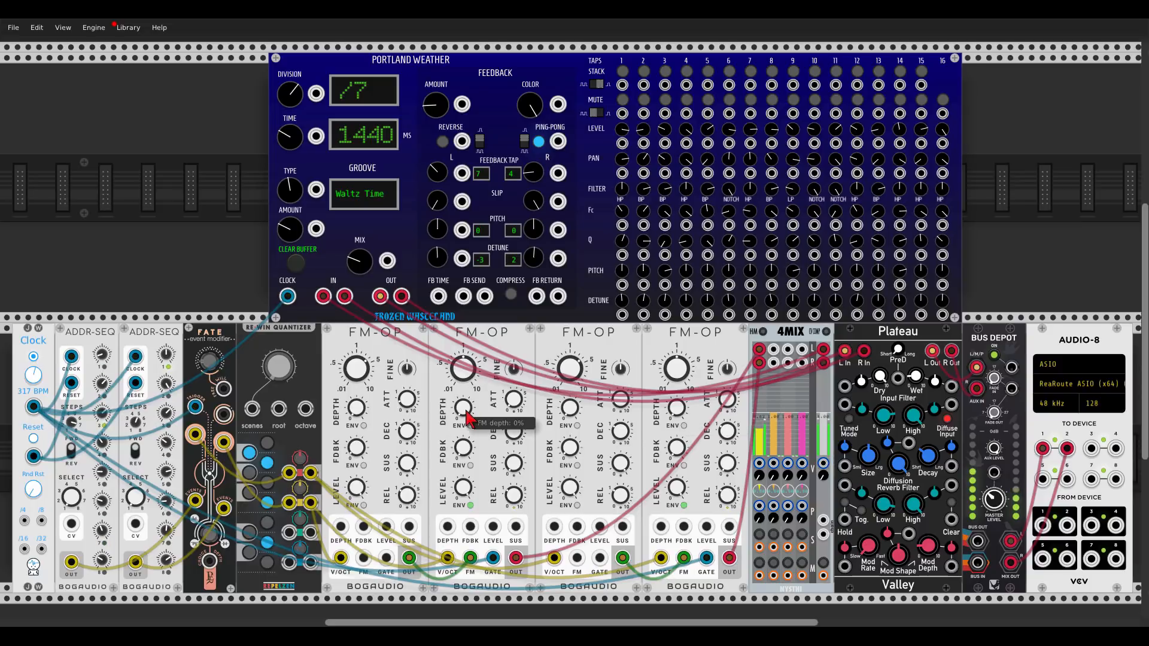
drag(466, 411, 467, 412)
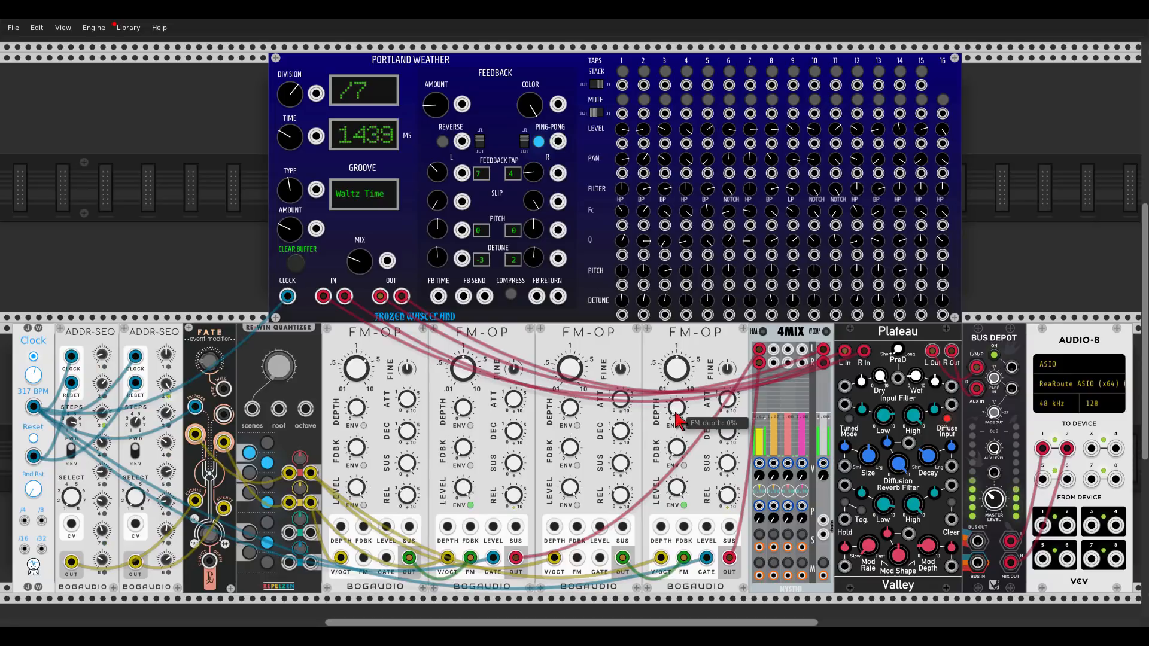
drag(464, 409, 467, 413)
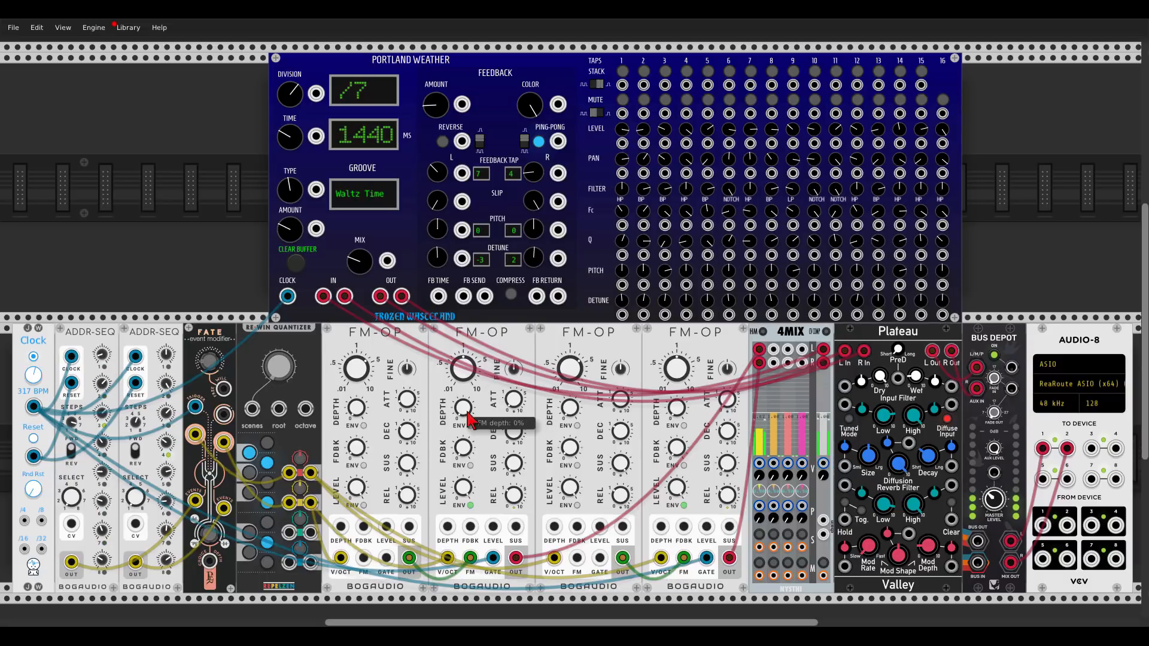